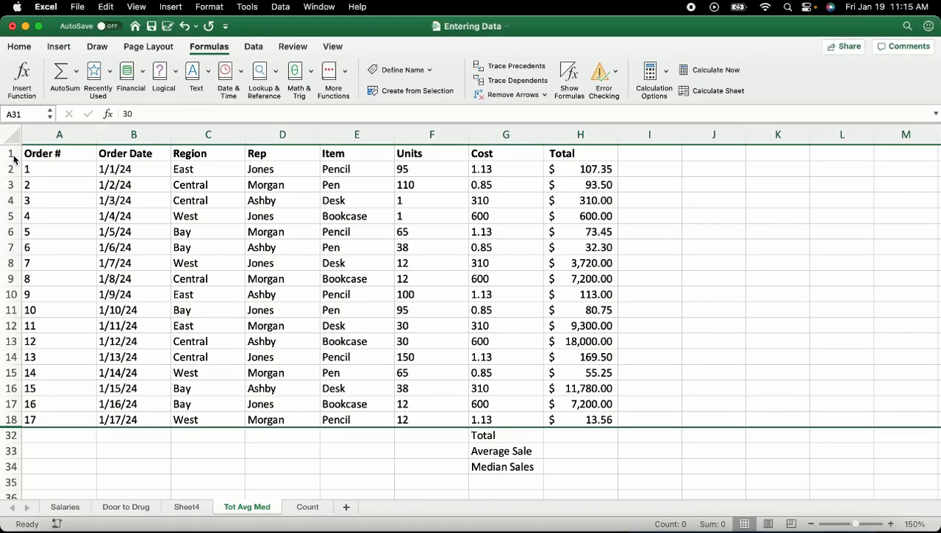
Insert a blank row above the header row and enter the label "Todays Date" in A1
click(11, 153)
right_click(10, 155)
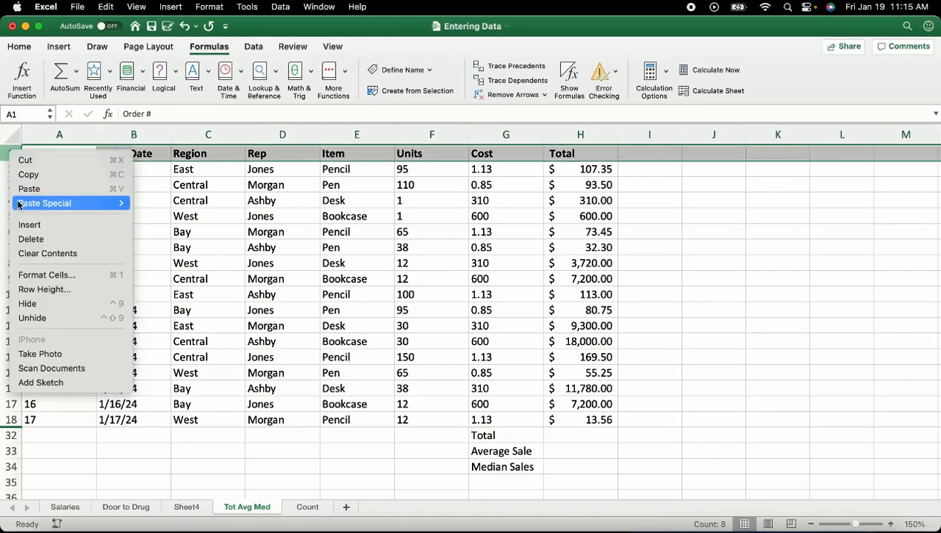
click(30, 224)
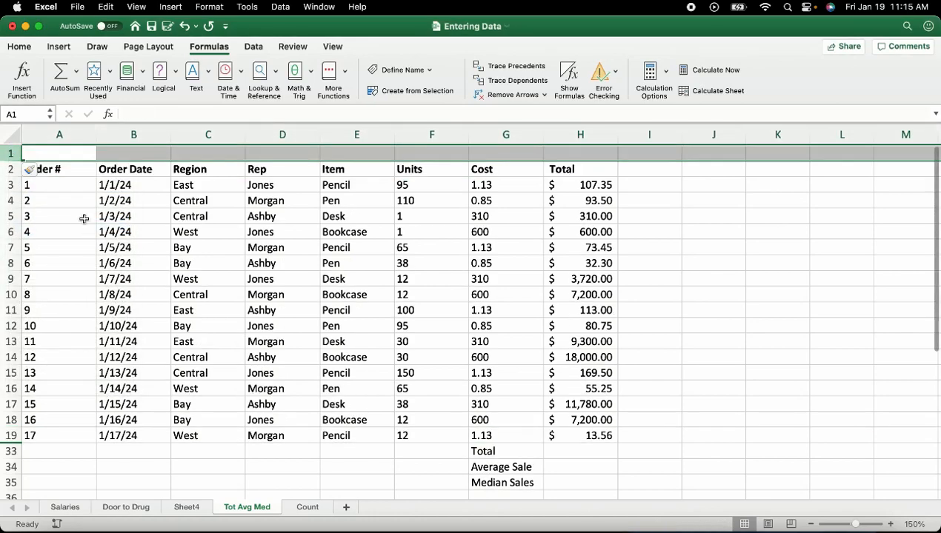
click(74, 154)
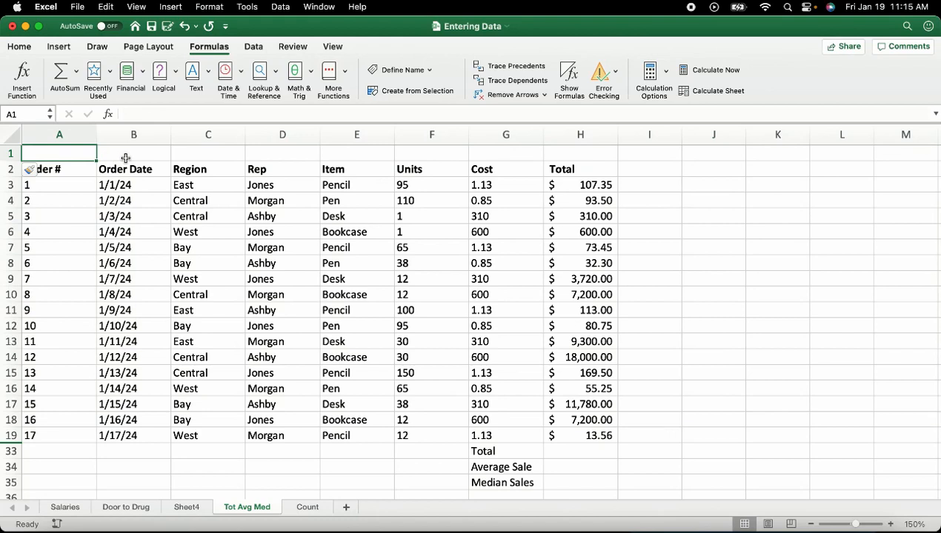
text(Todays Da)
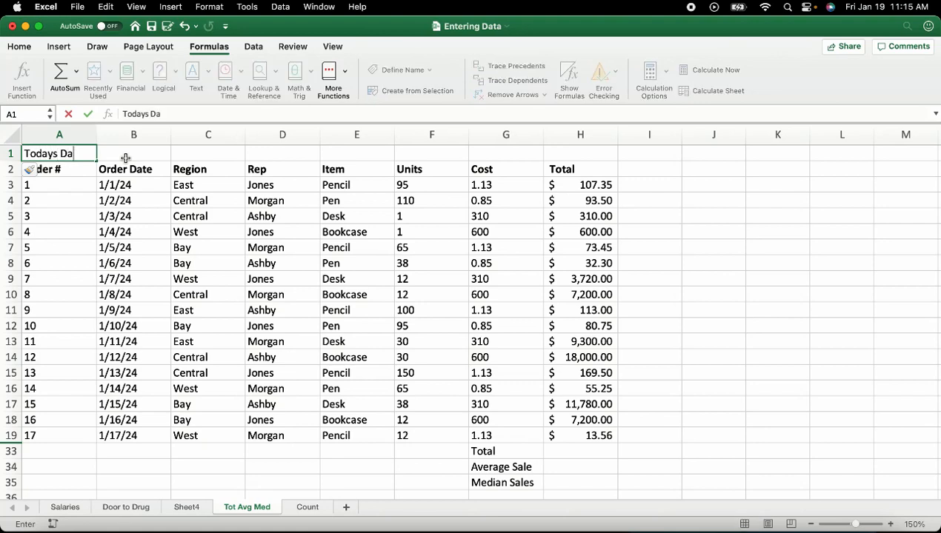
text(te)
Enter the formula =TODAY() in B1, beside the Todays Date label
click(126, 158)
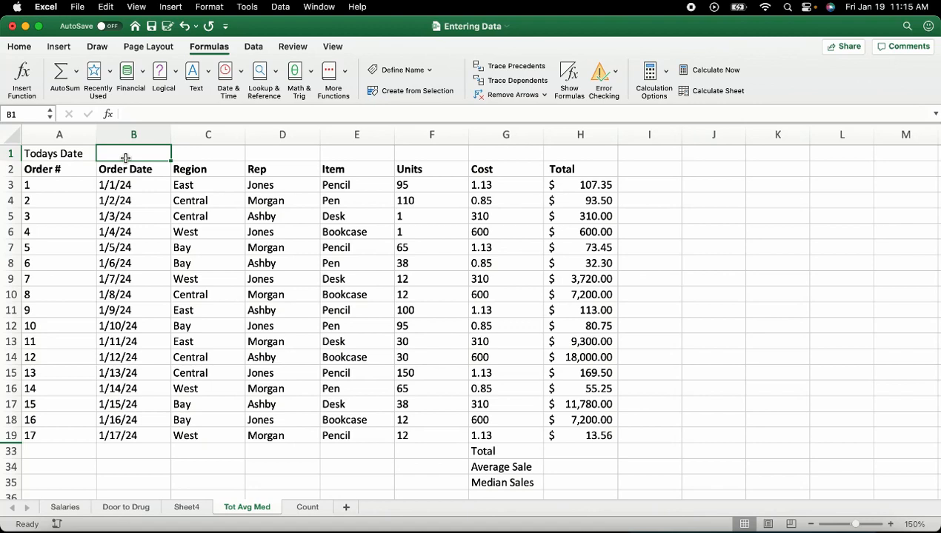
text(=)
key(BackSpace)
text(=)
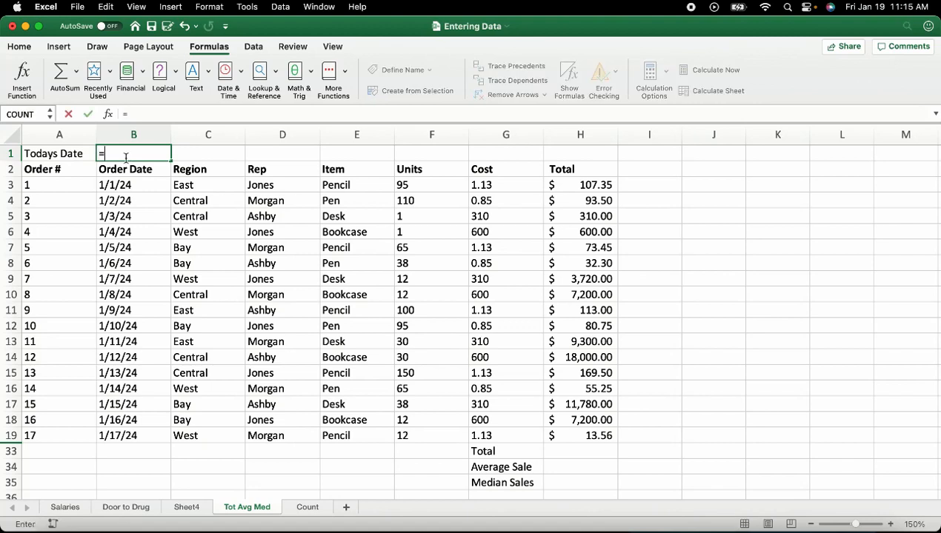
text(Today)
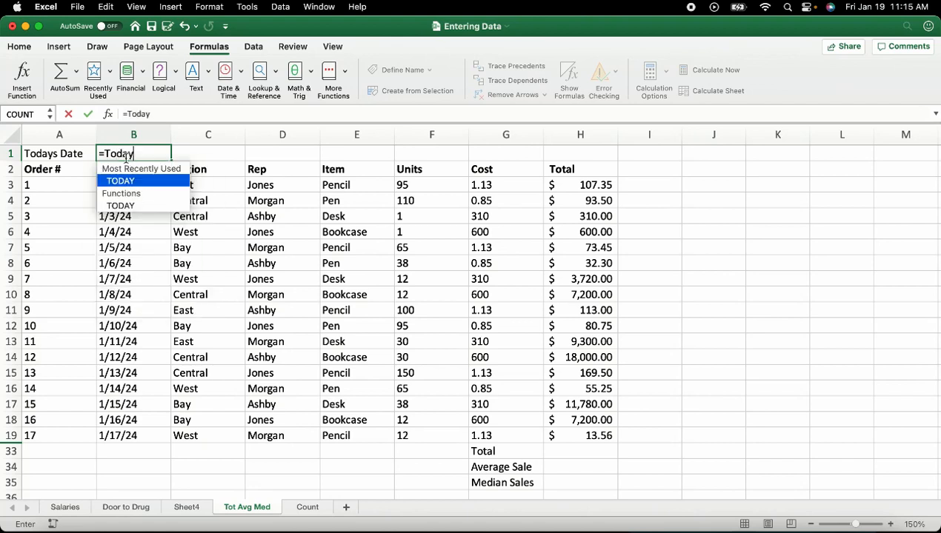
text(()
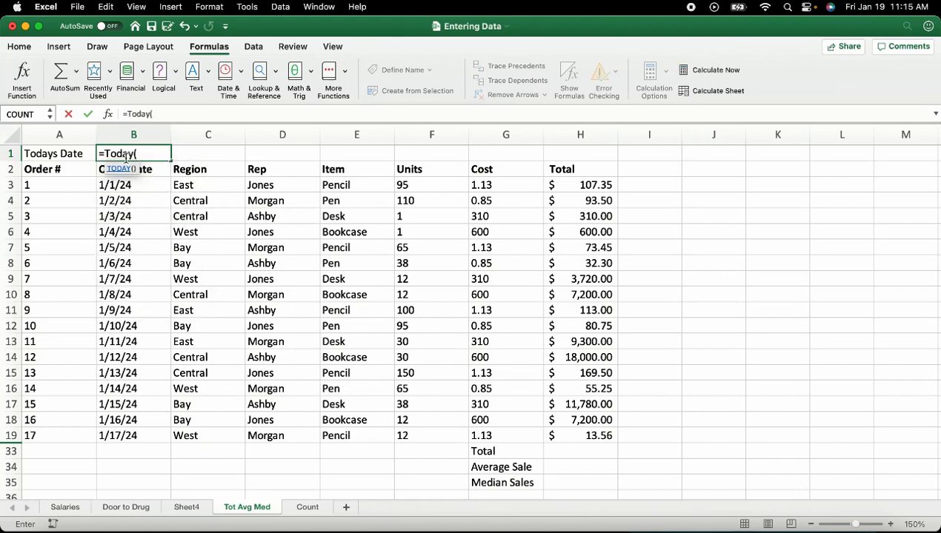
text())
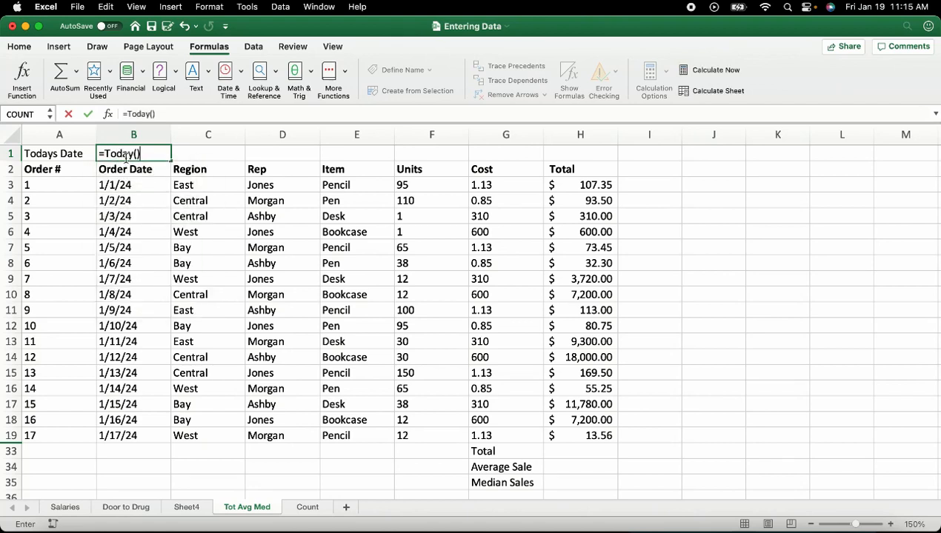
key(Return)
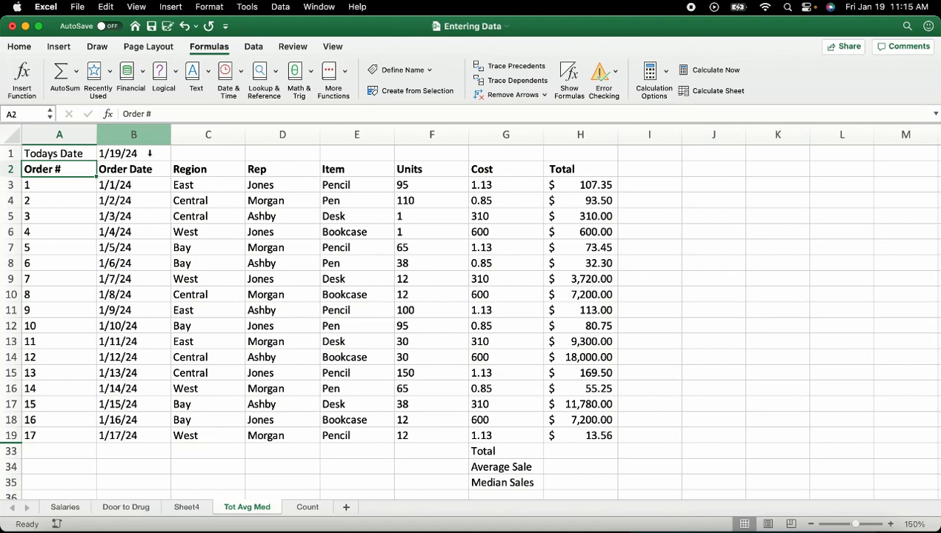
Format the date in B1 as Long Date and widen column B to fit it
click(149, 153)
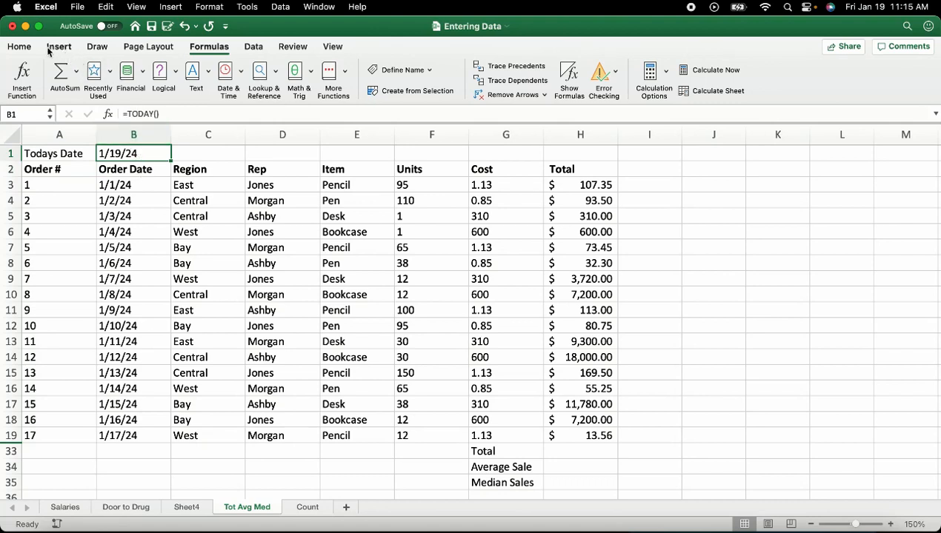
click(20, 46)
click(544, 70)
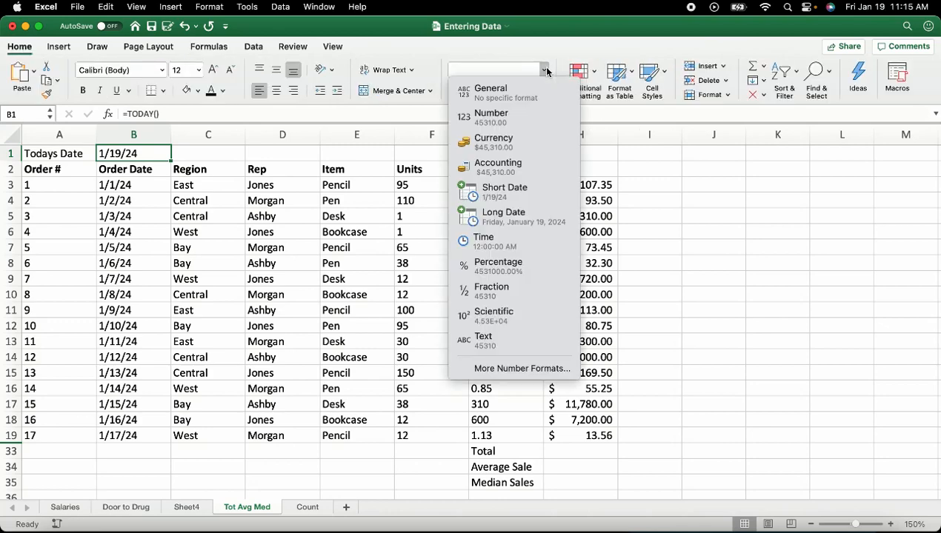
click(545, 71)
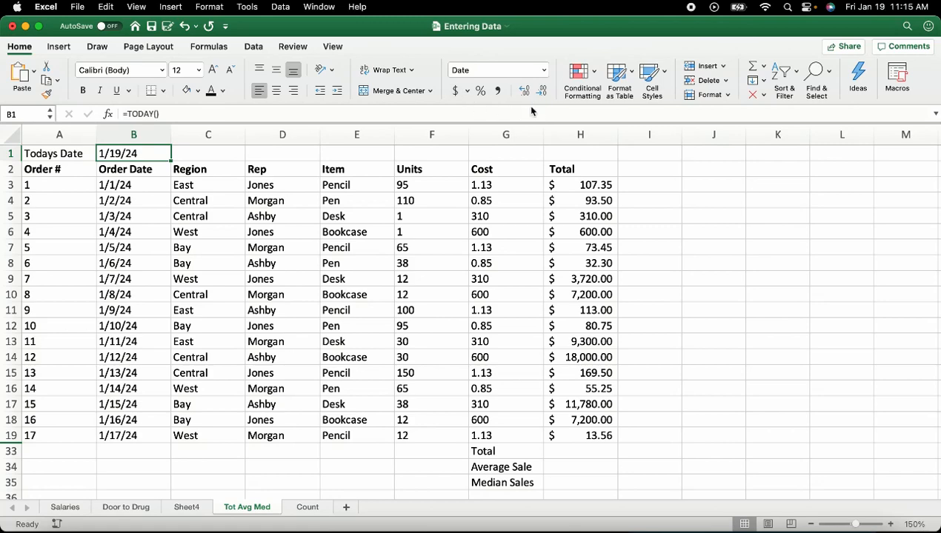
click(545, 71)
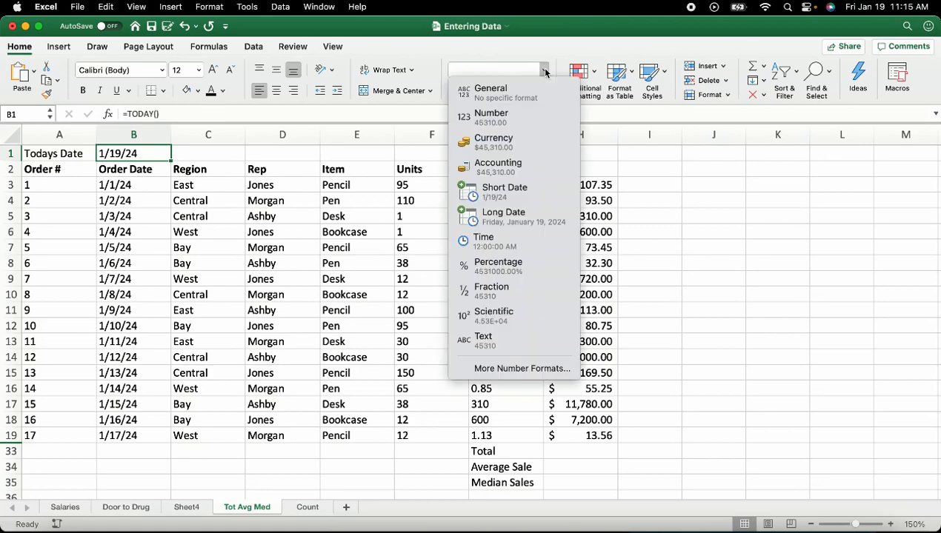
click(520, 215)
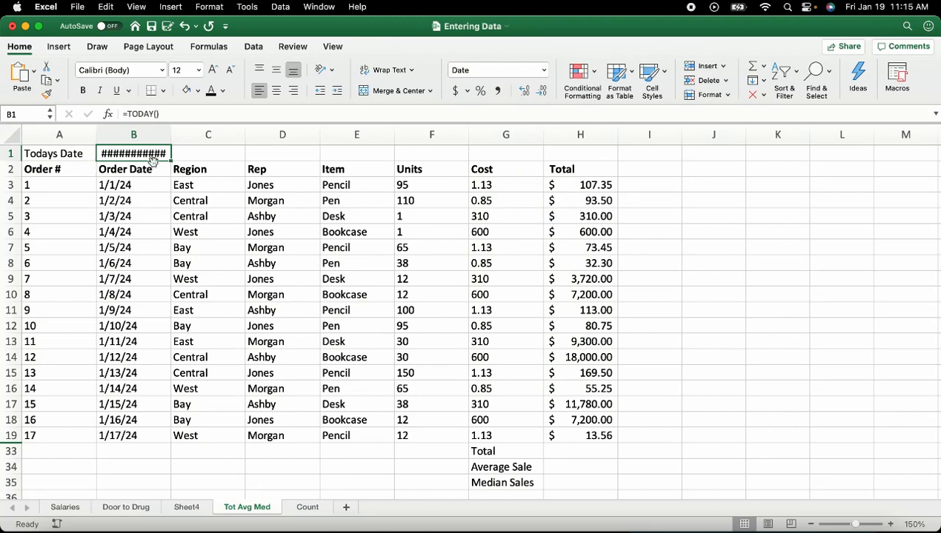
drag(171, 135, 270, 136)
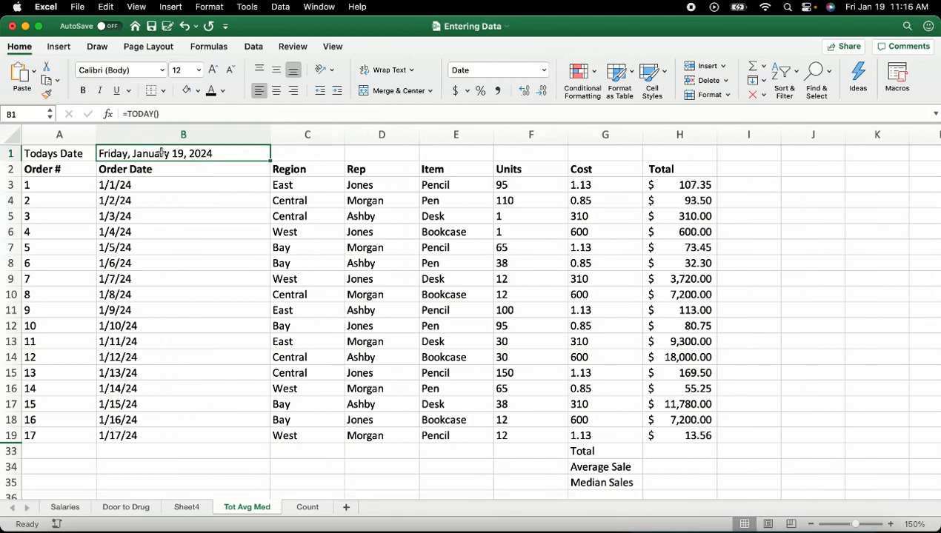
Narrow column B again and merge cells B1:C1 with the date left-aligned
drag(271, 135, 204, 157)
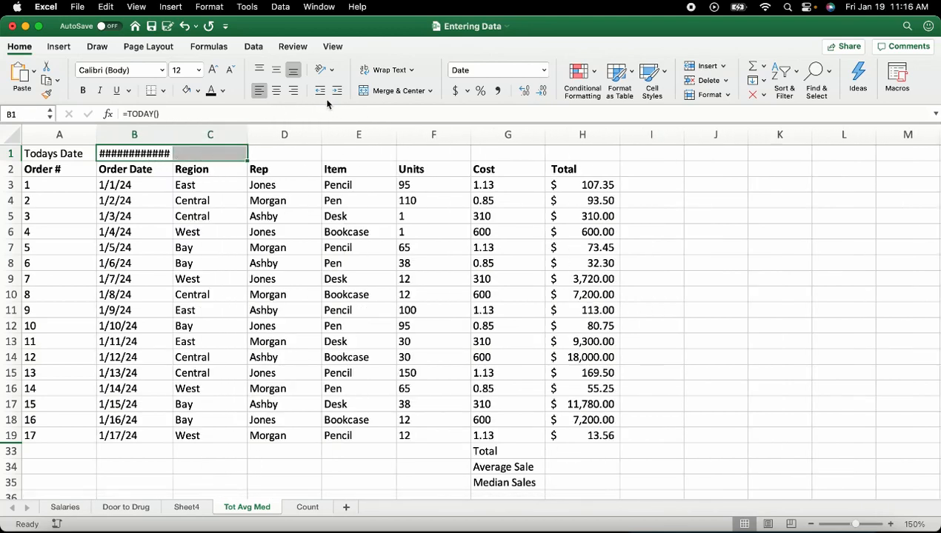
click(385, 90)
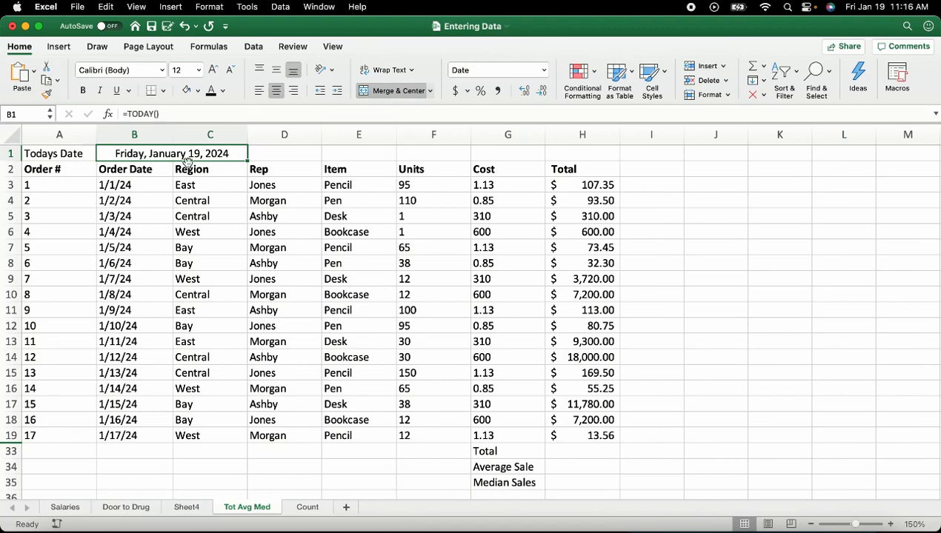
click(259, 90)
click(253, 246)
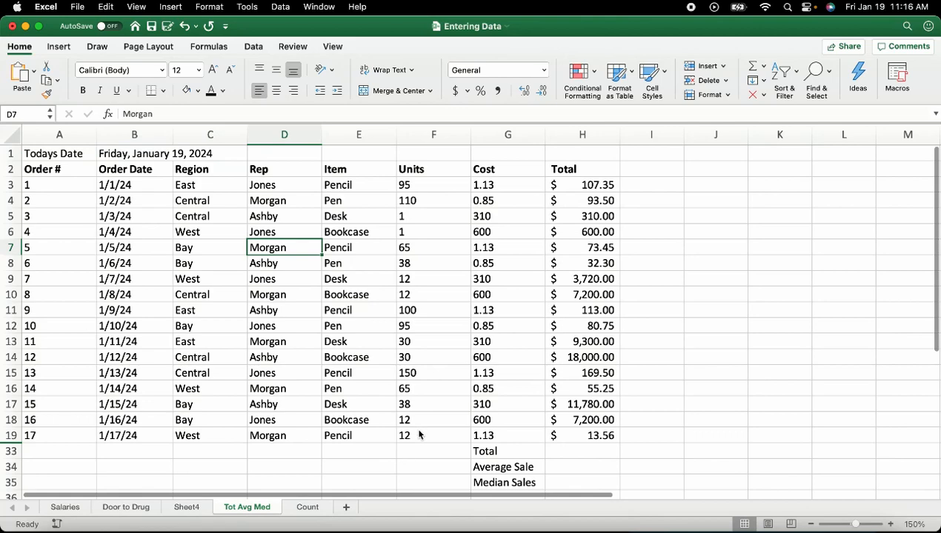
key(ctrl+Page_Down)
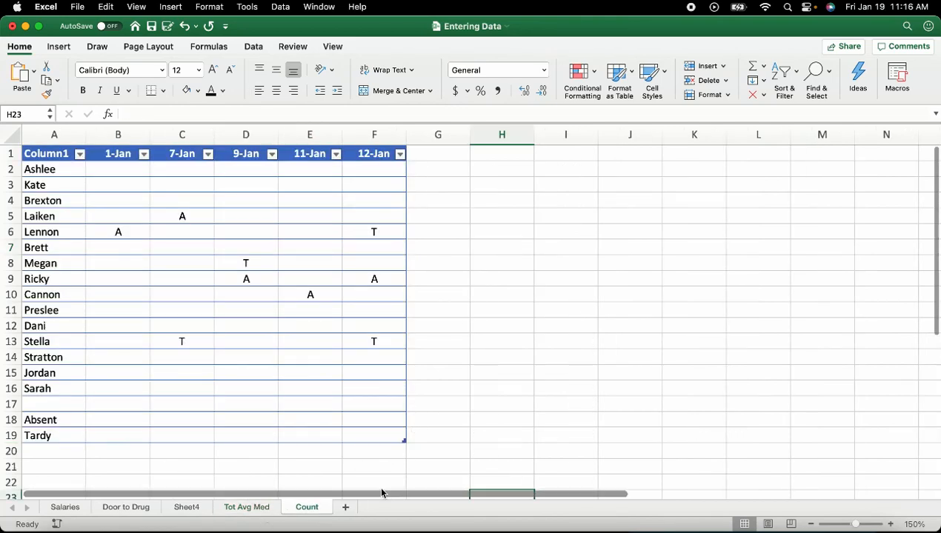
key(ctrl+Page_Up)
Sum the order totals beside the Total label by entering =SUM(H3:H19) in H33
click(596, 449)
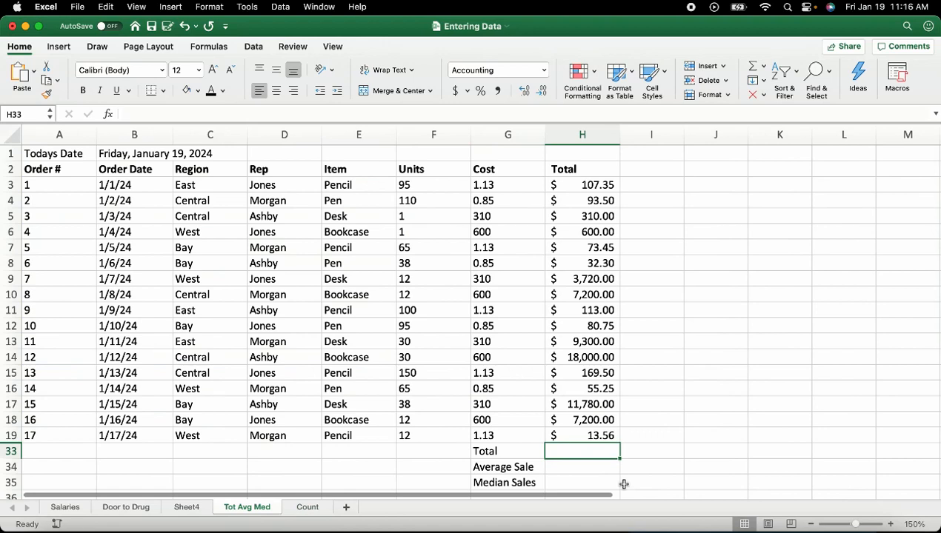
text(=sum()
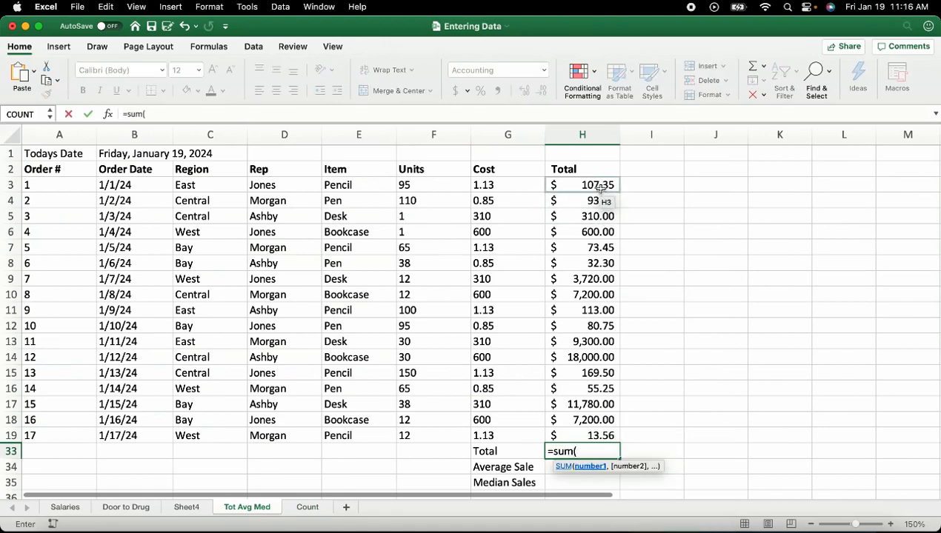
drag(600, 187, 607, 437)
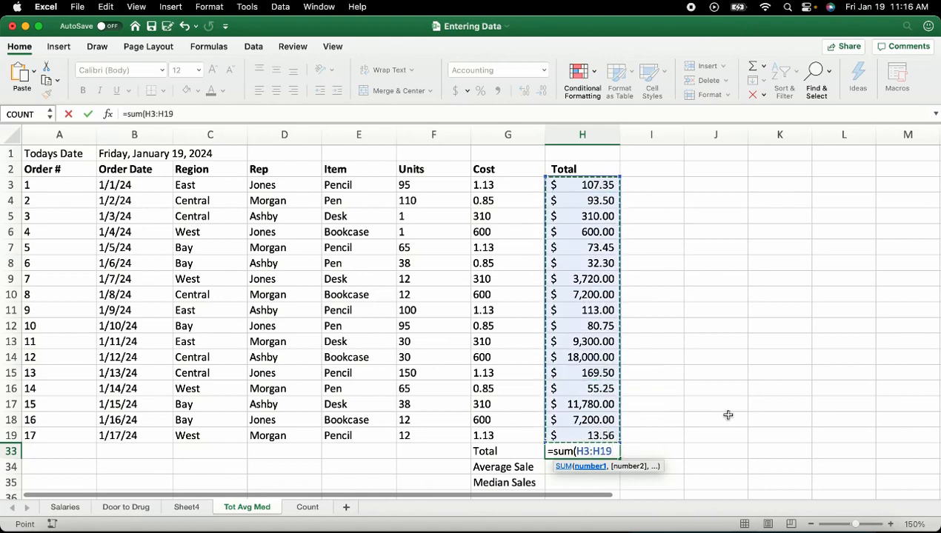
text())
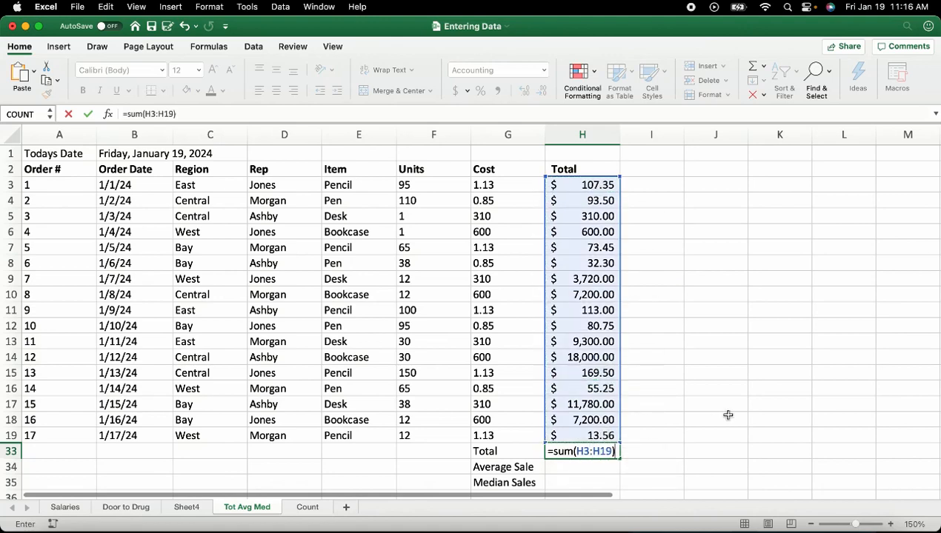
key(Return)
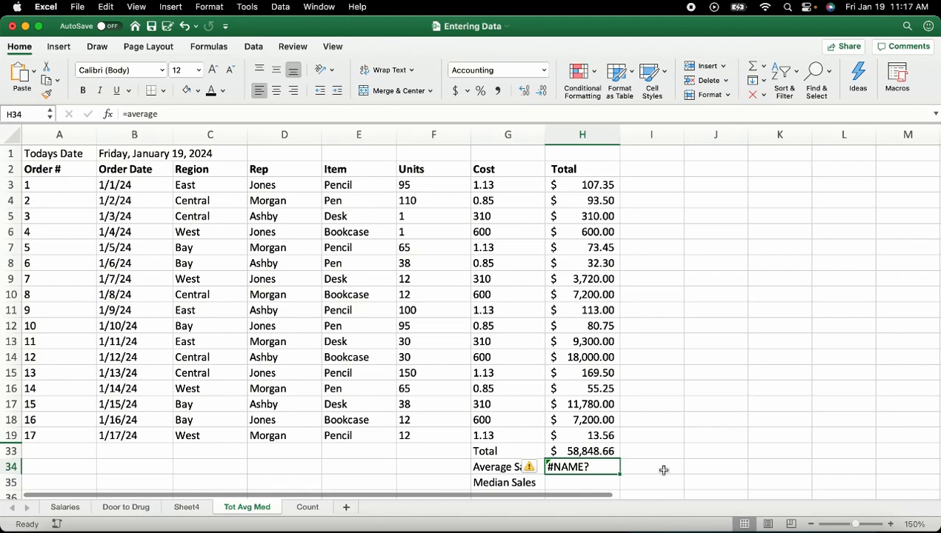
Calculate the average sale in H34 with the formula =AVERAGE(H3:H19)
text(=avera)
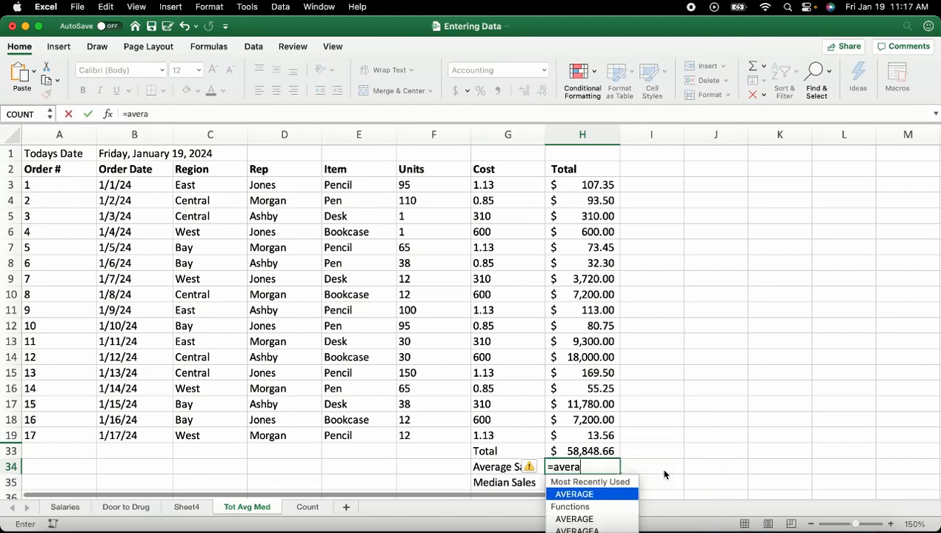
text(ge()
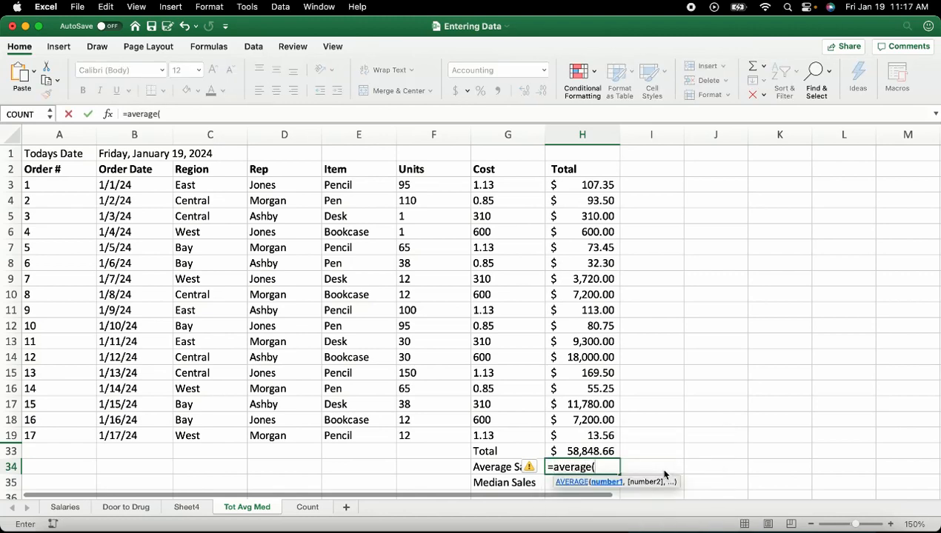
click(590, 185)
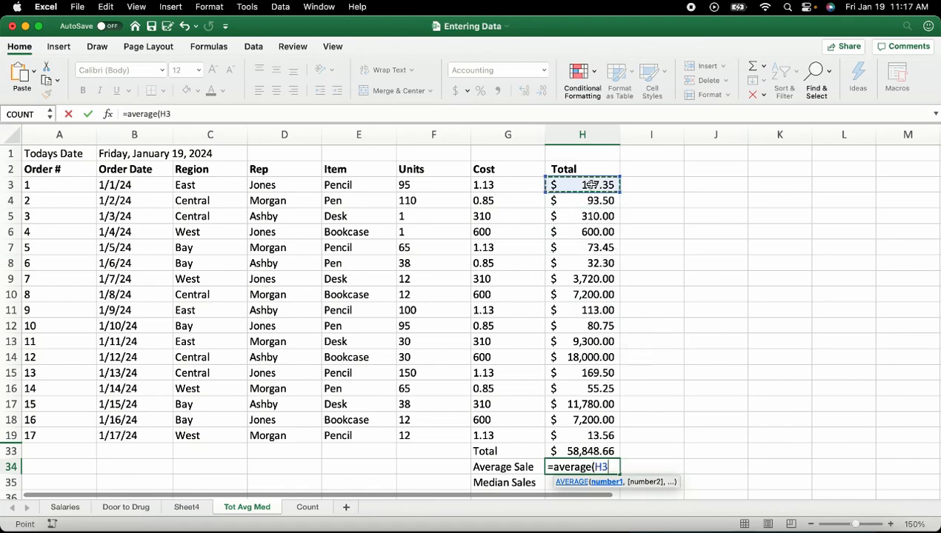
drag(590, 185, 585, 436)
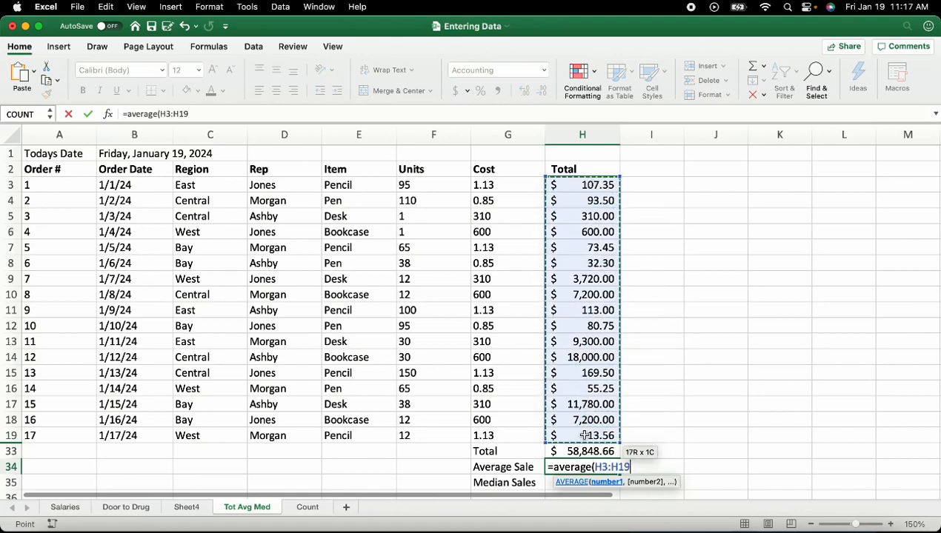
text())
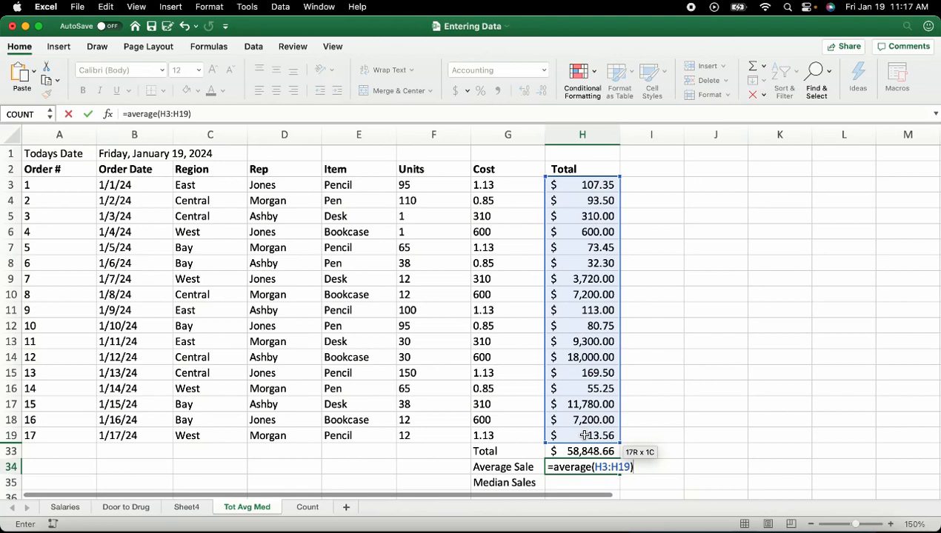
key(Return)
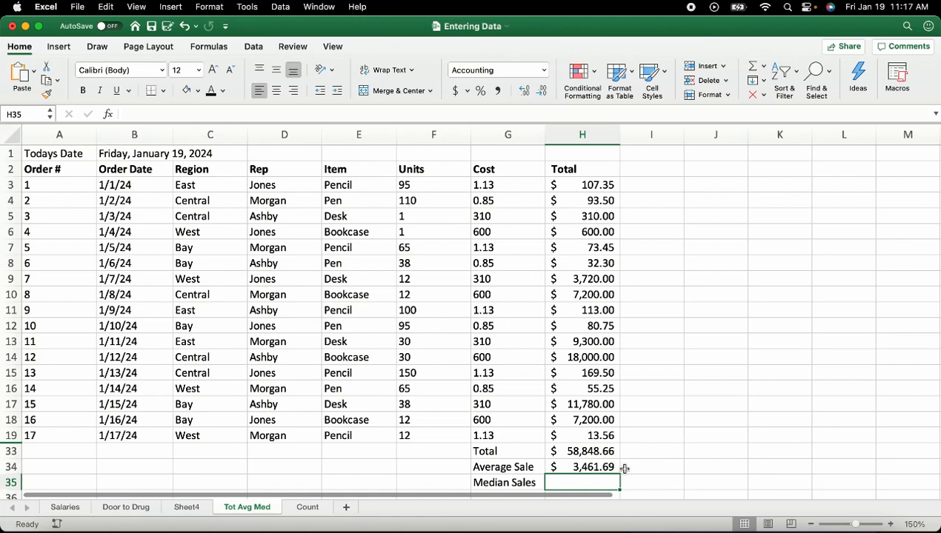
Calculate the median of the sales in H35 with the formula =MEDIAN(H3:H19)
text(=median()
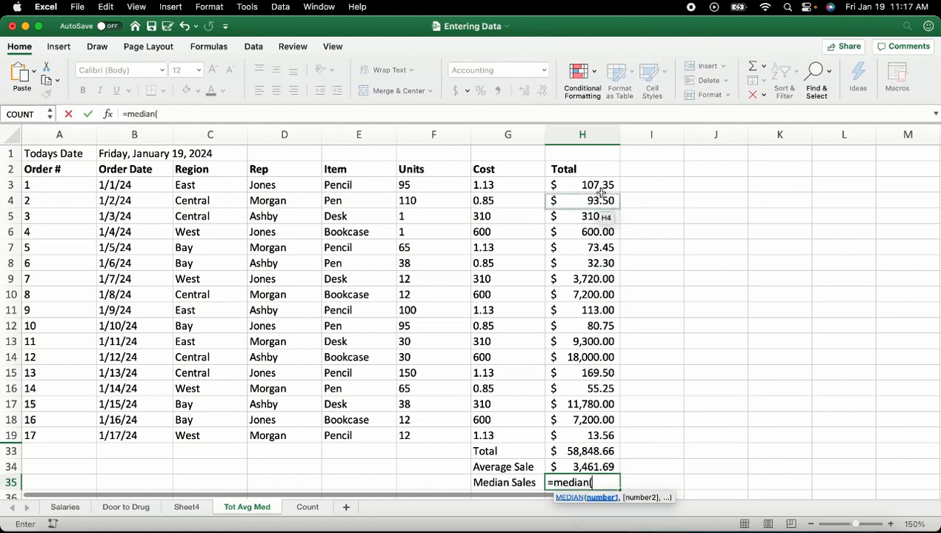
drag(596, 188, 595, 435)
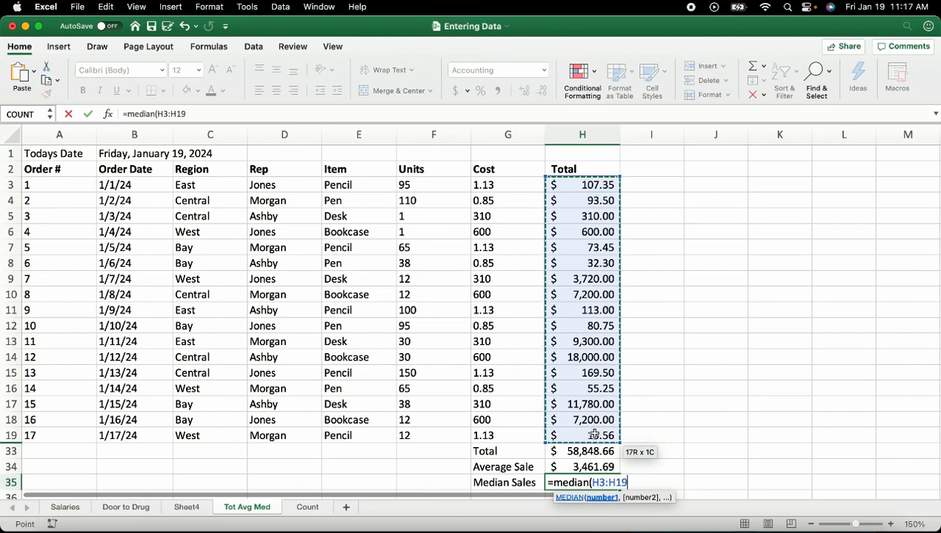
text())
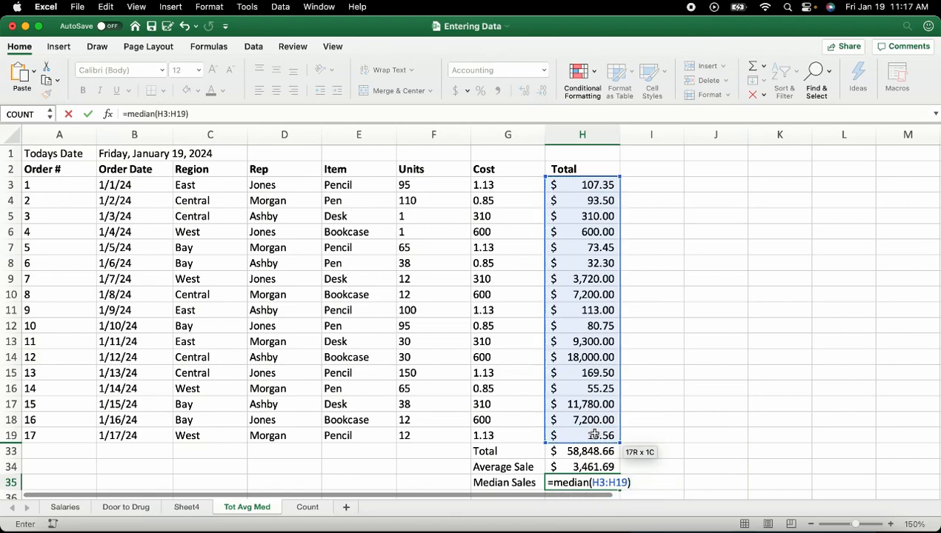
key(Return)
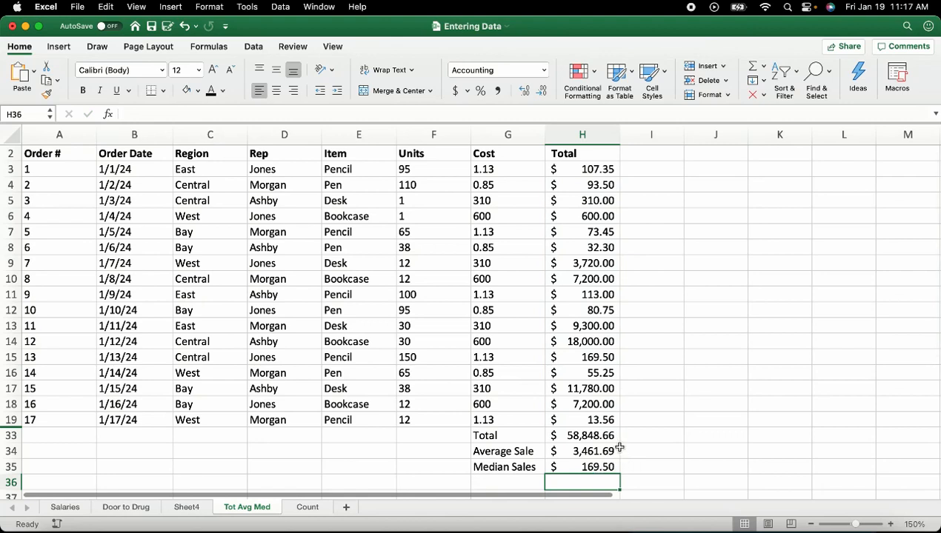
Compare the average and median formulas in H34 and H35 with the individual order totals in column H
click(579, 448)
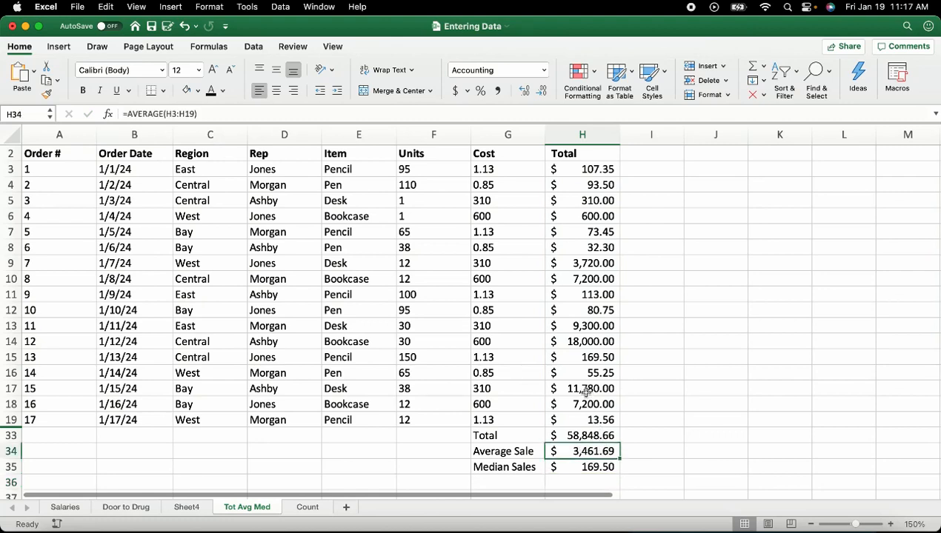
click(587, 341)
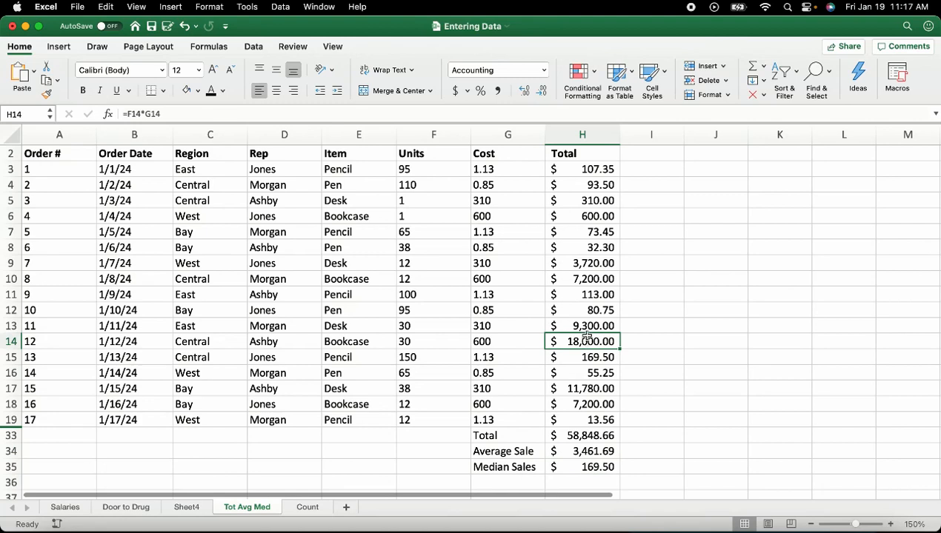
click(604, 186)
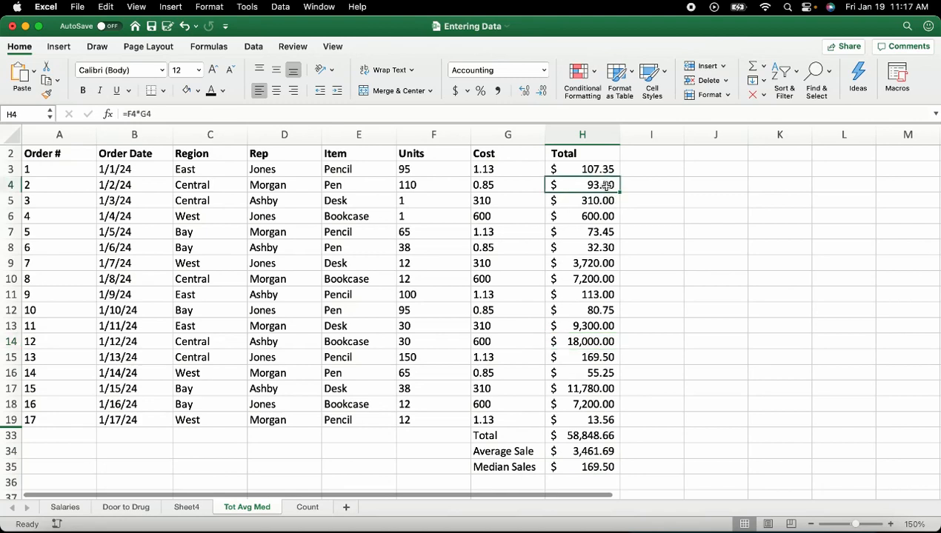
click(604, 247)
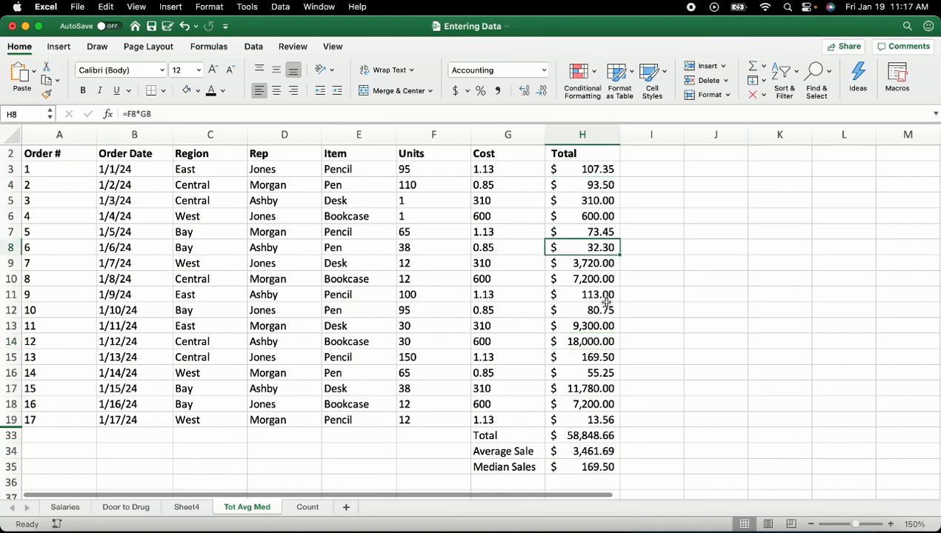
click(594, 371)
click(597, 420)
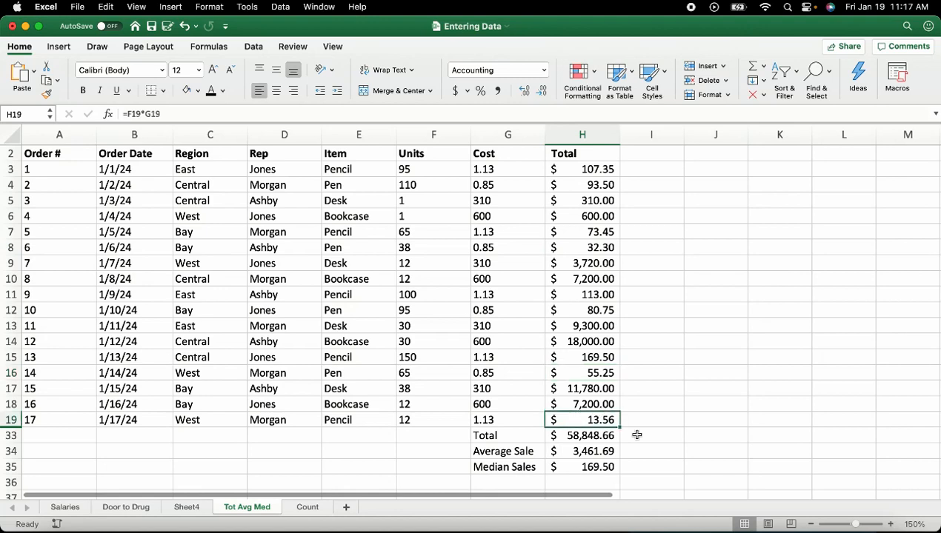
click(606, 467)
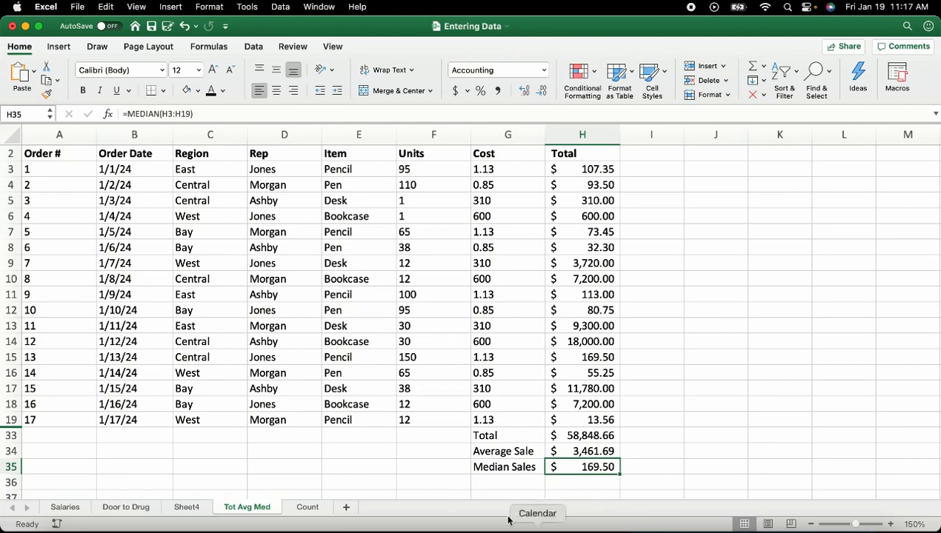
On the Count sheet, count the 1-Jan absences in B18 with the formula =COUNTIF(B2:B16, "A")
click(308, 508)
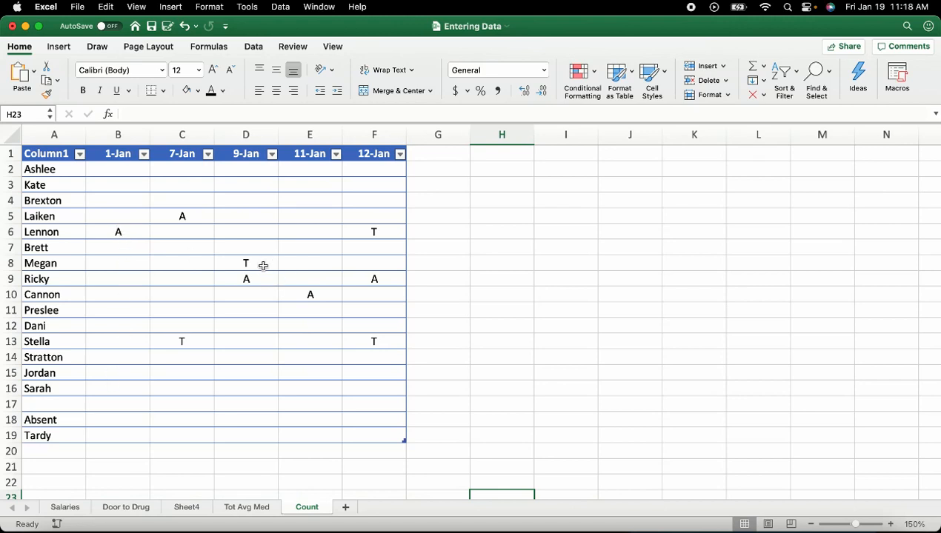
click(134, 418)
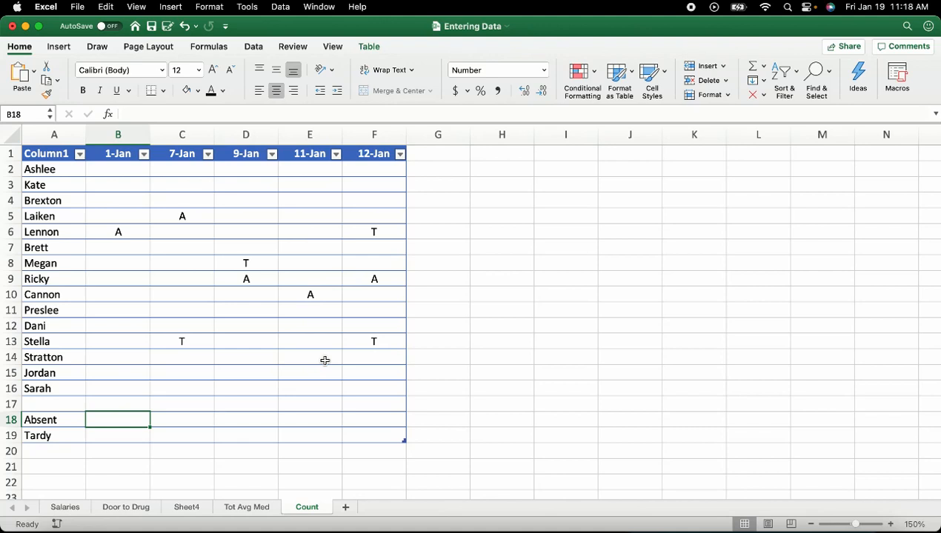
text(=cou)
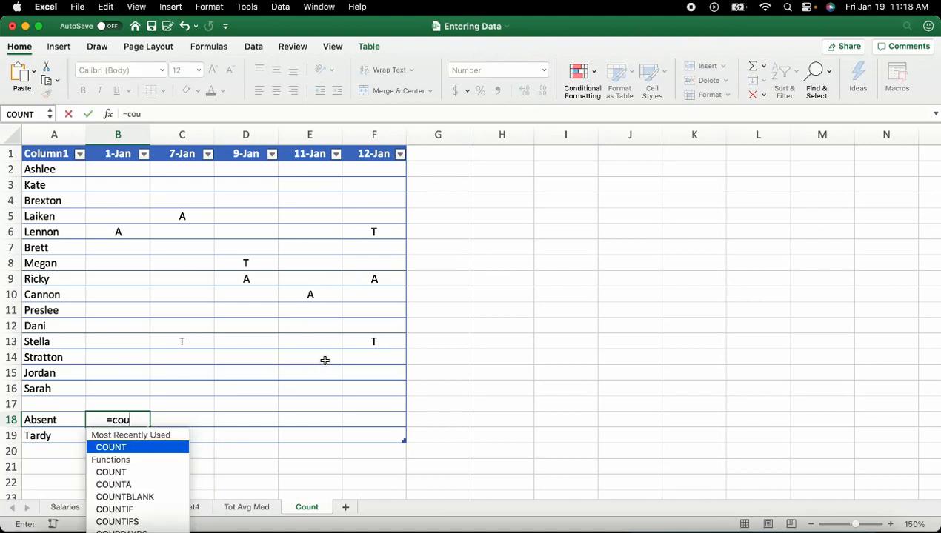
text(ntif)
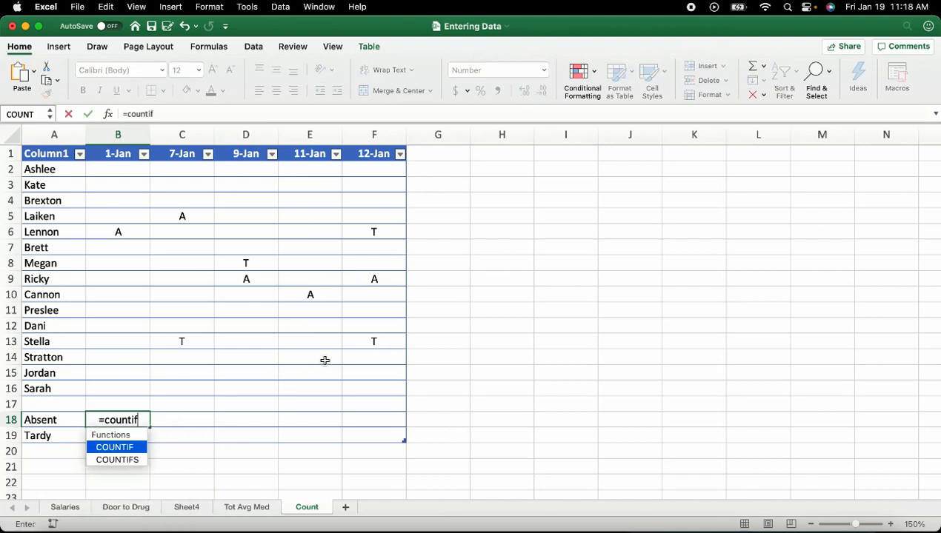
text(()
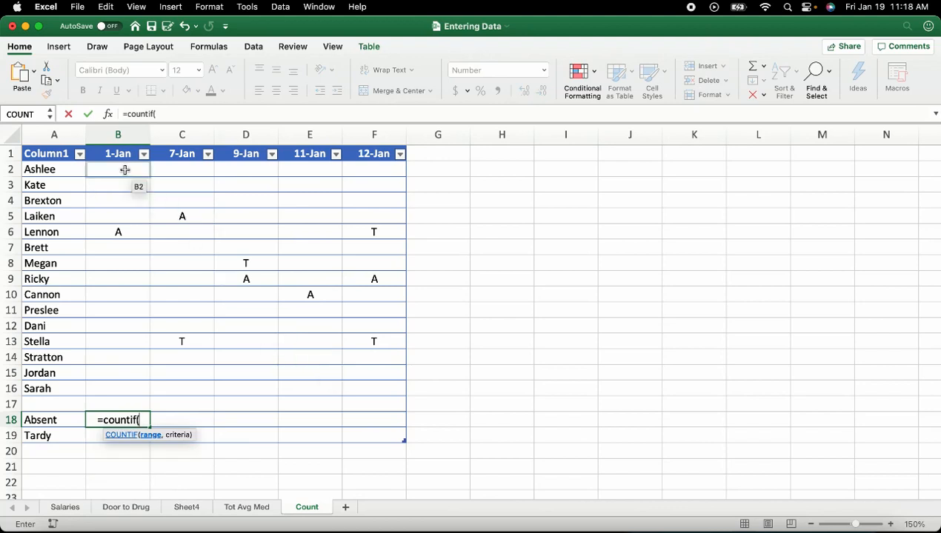
drag(123, 167, 115, 389)
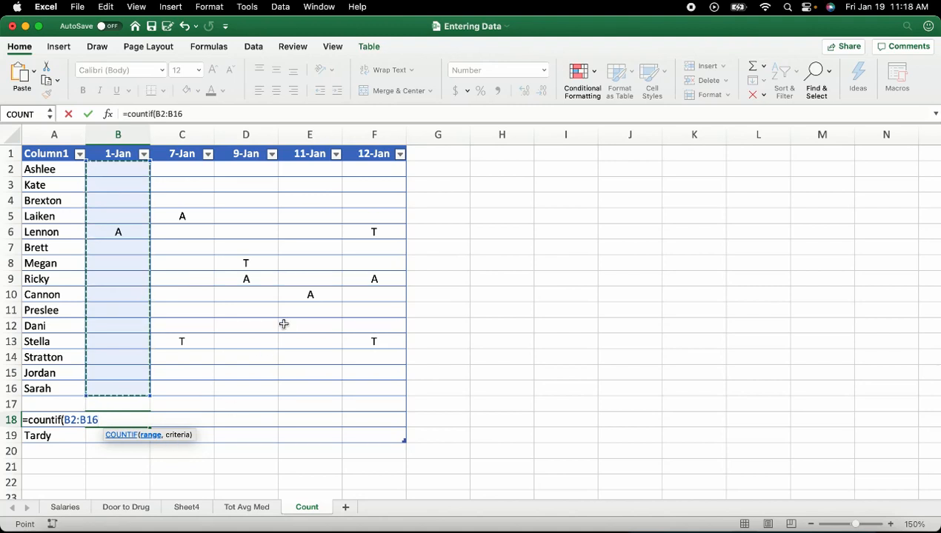
text(,)
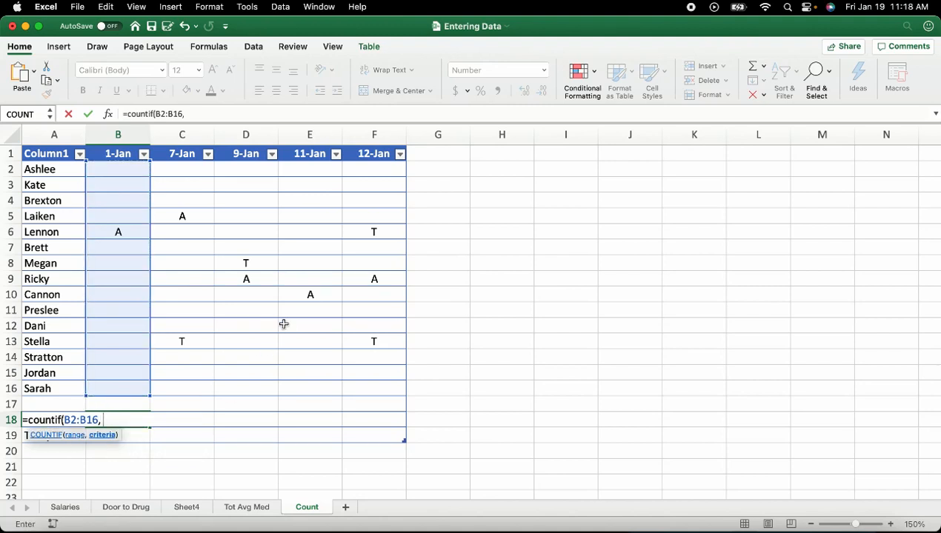
text("A)
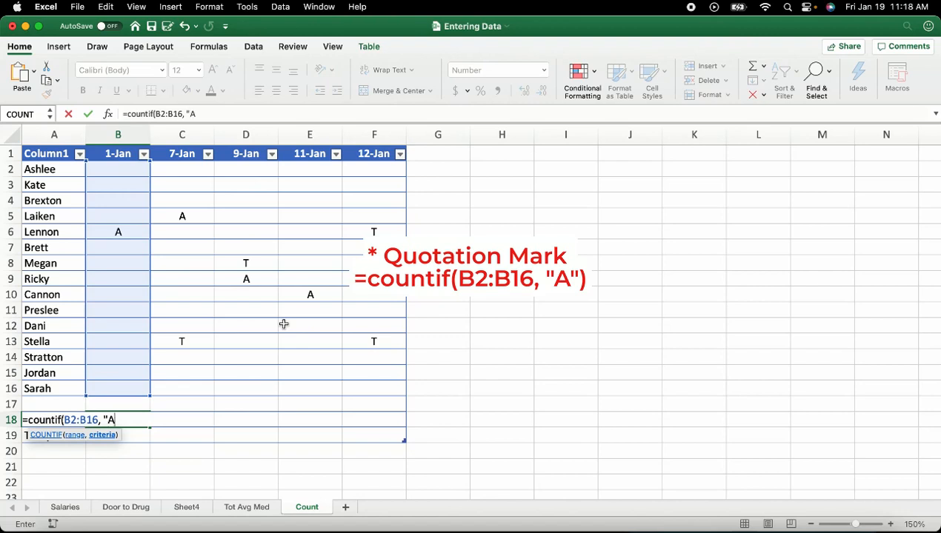
text("))
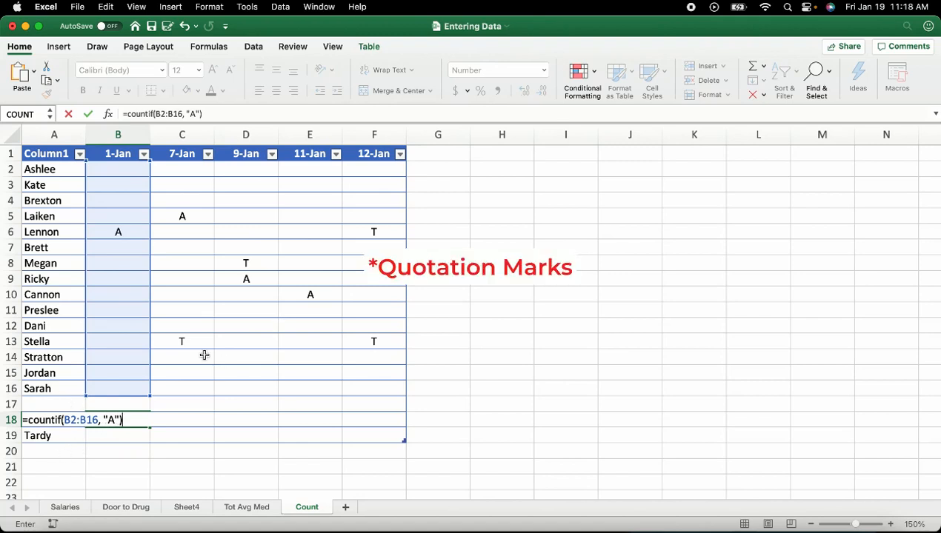
key(Return)
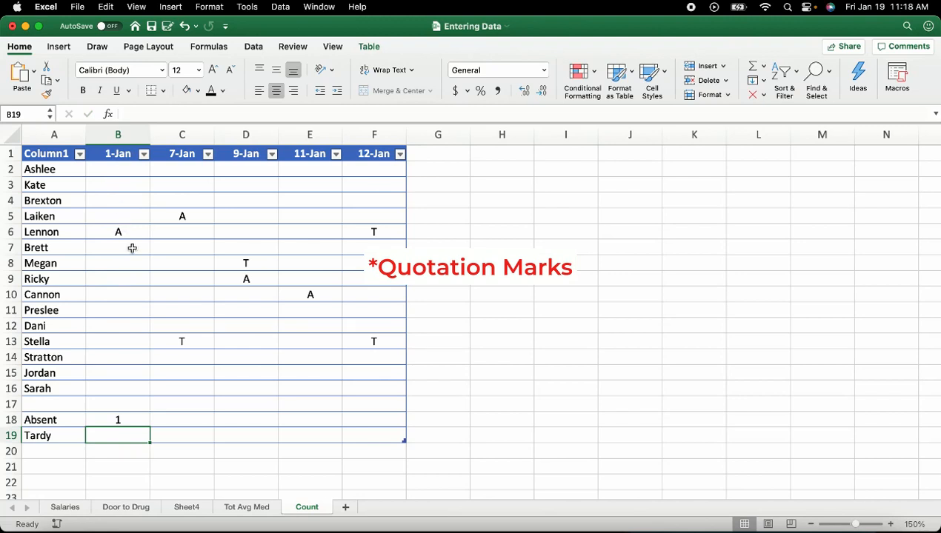
Fill the Absent count formula from B18 across to F18 for the remaining dates
click(116, 421)
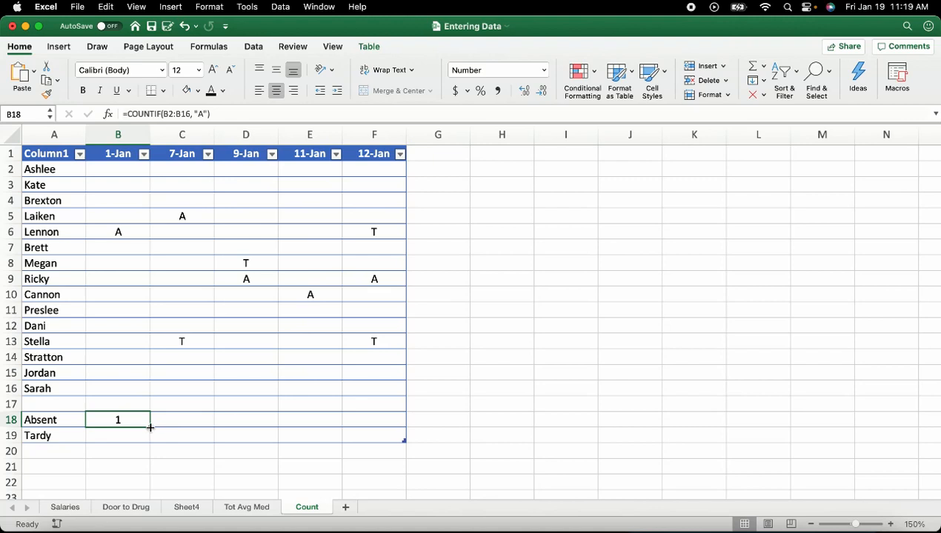
drag(150, 427, 393, 433)
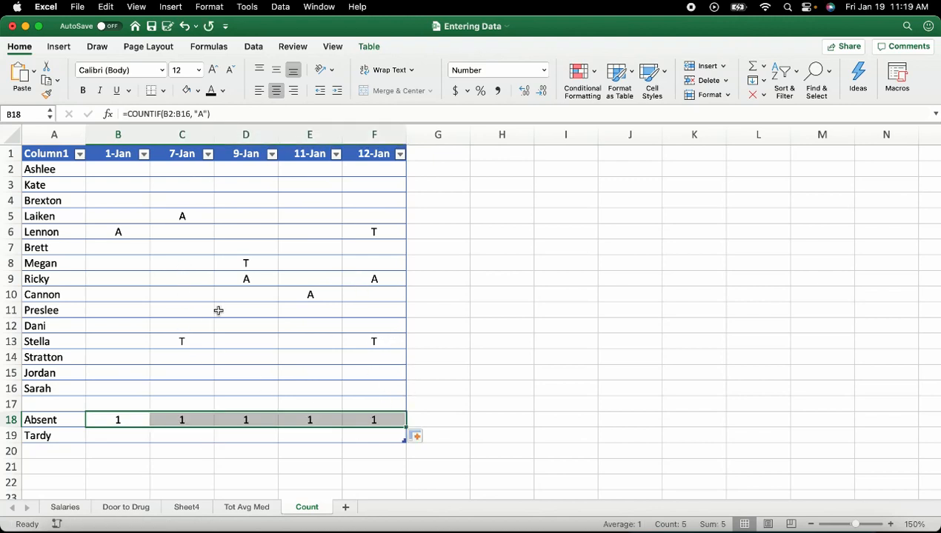
Copy the Absent formula from B18 down to the Tardy cell B19 and change its criterion to "T"
click(130, 436)
click(135, 420)
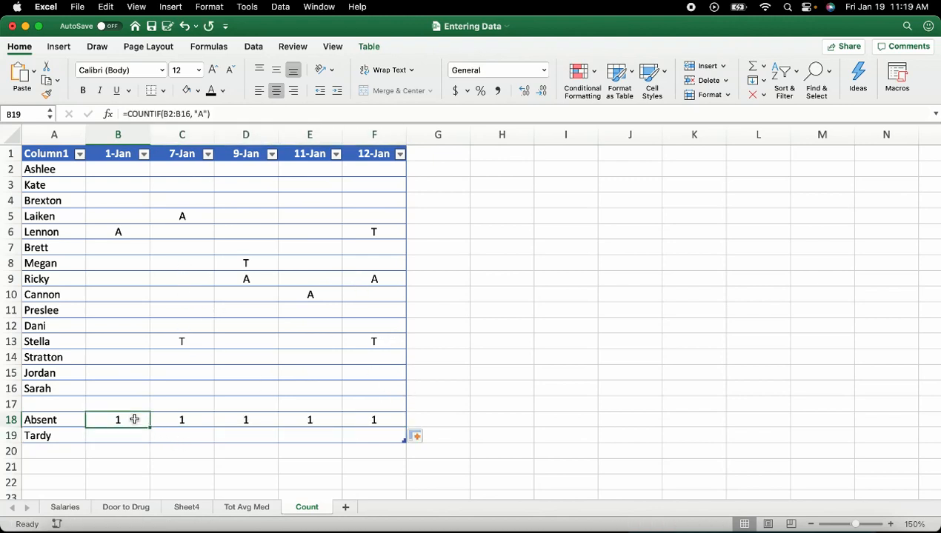
drag(150, 427, 151, 437)
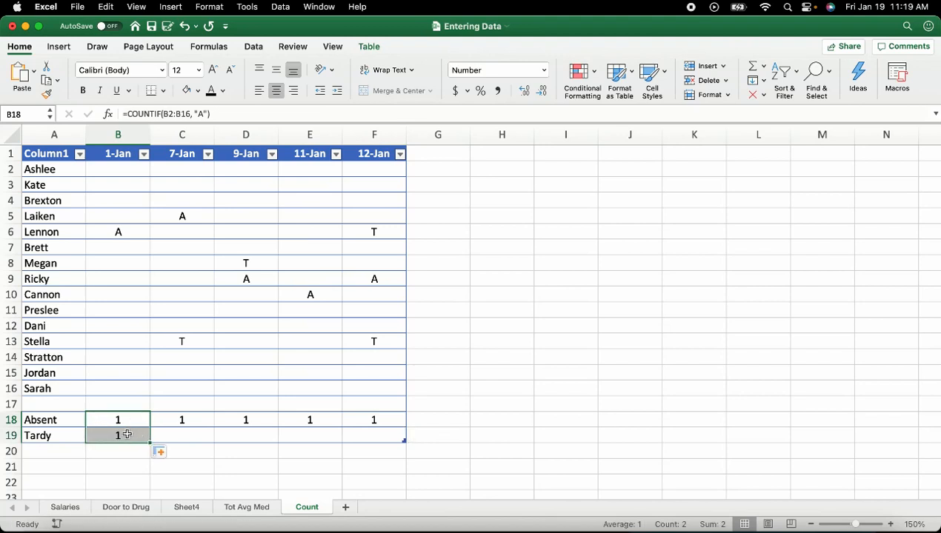
click(124, 432)
click(202, 114)
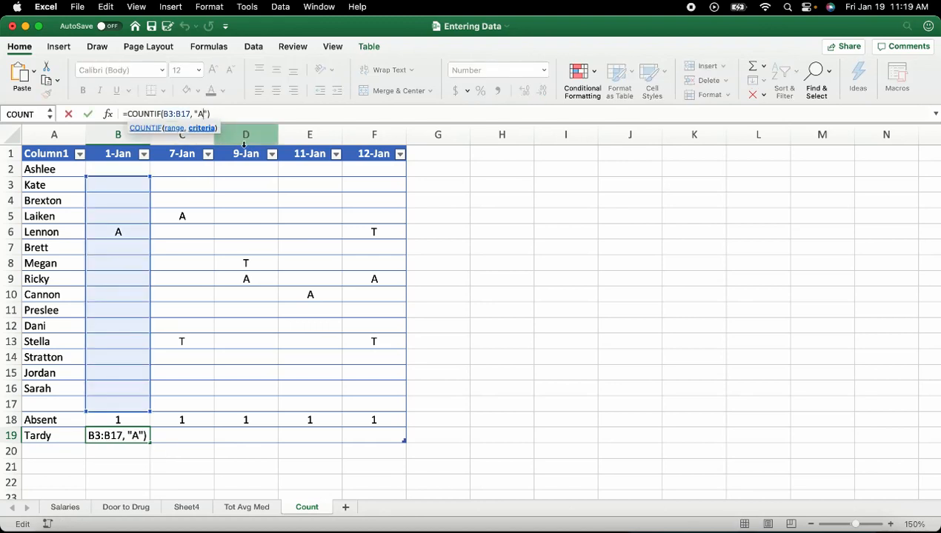
key(BackSpace)
text(T)
key(Return)
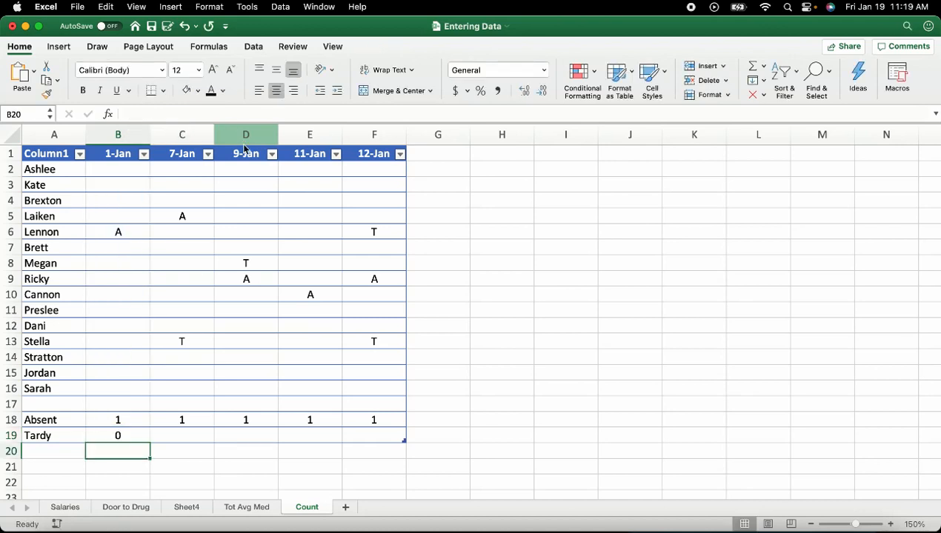
Fill the Tardy count formula from B19 across to F19 for the remaining dates
click(127, 432)
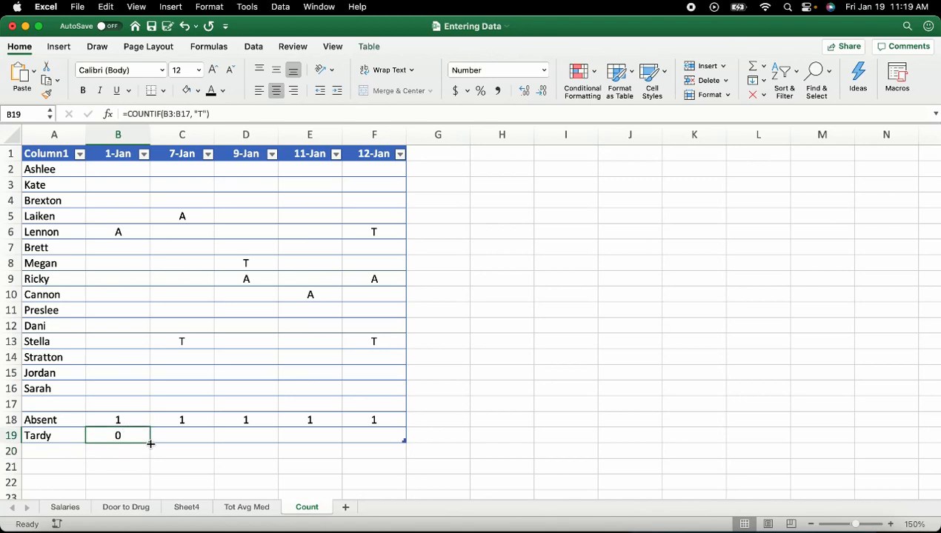
drag(150, 442, 384, 441)
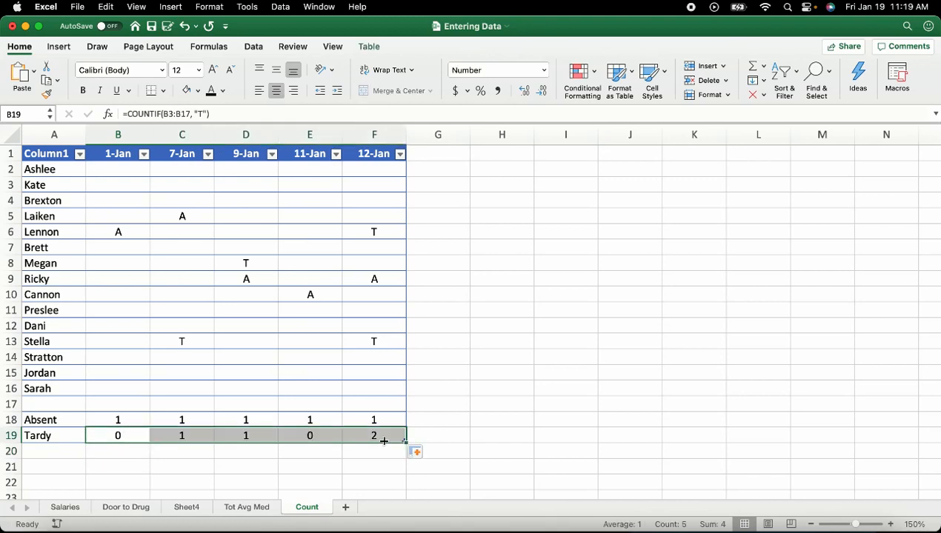
click(517, 354)
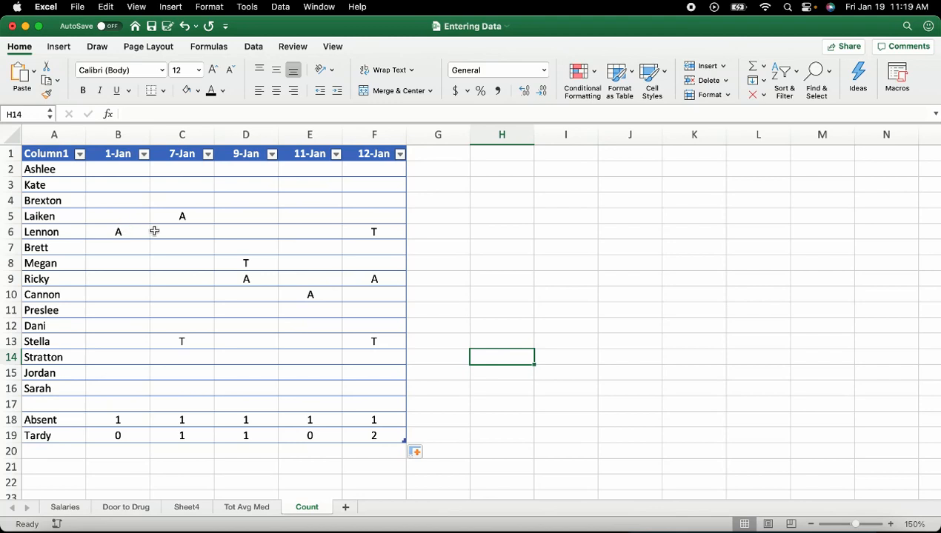
Replace the 1-Jan entry in B6 with apple and set the COUNTIF criterion in B18 to "Apple"
click(120, 233)
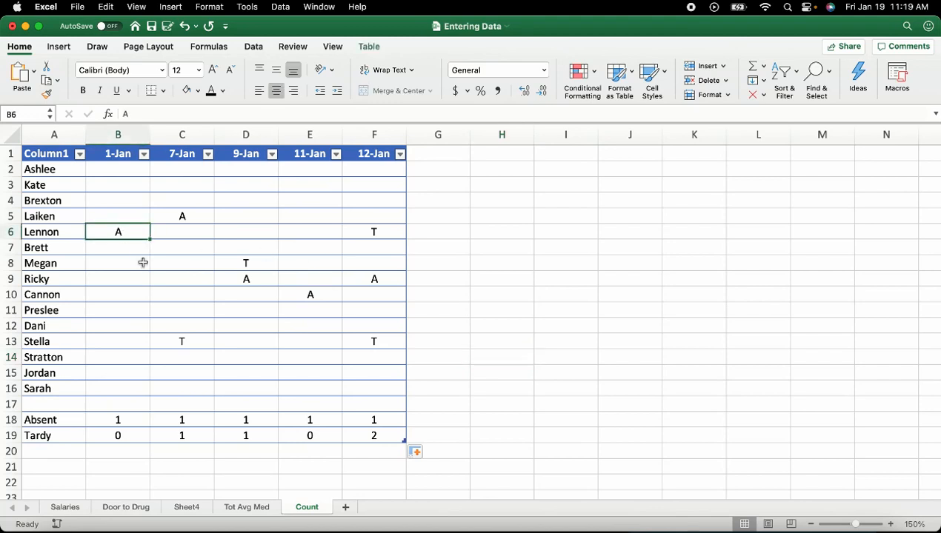
text(apple)
click(113, 417)
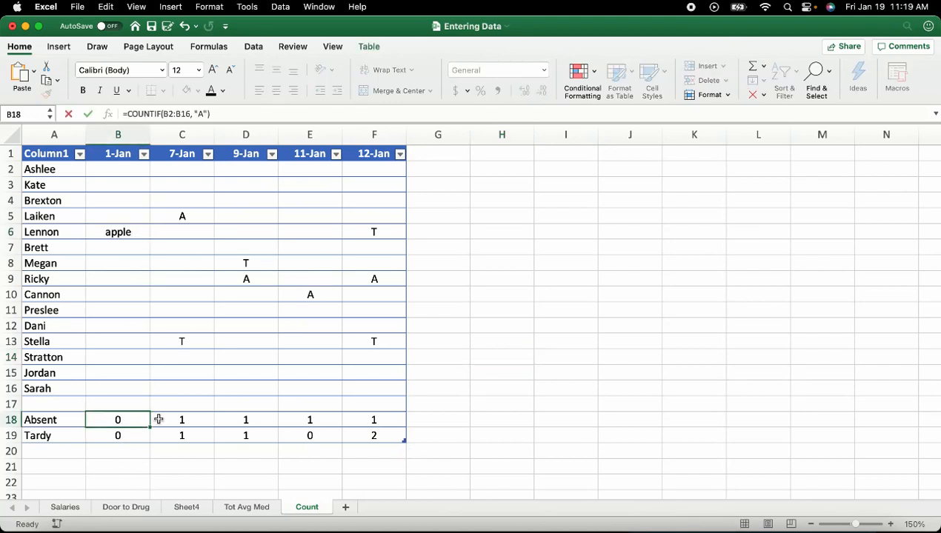
click(202, 114)
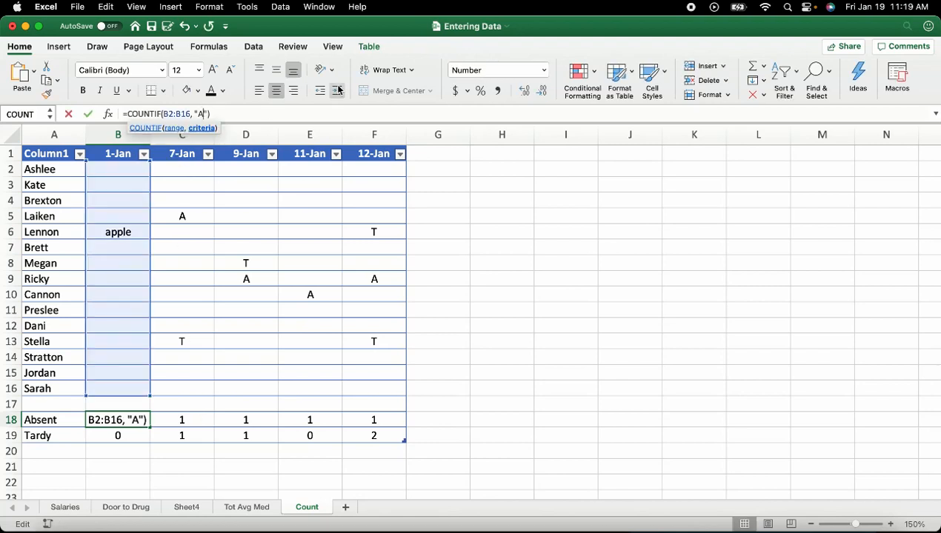
text(pple)
key(Return)
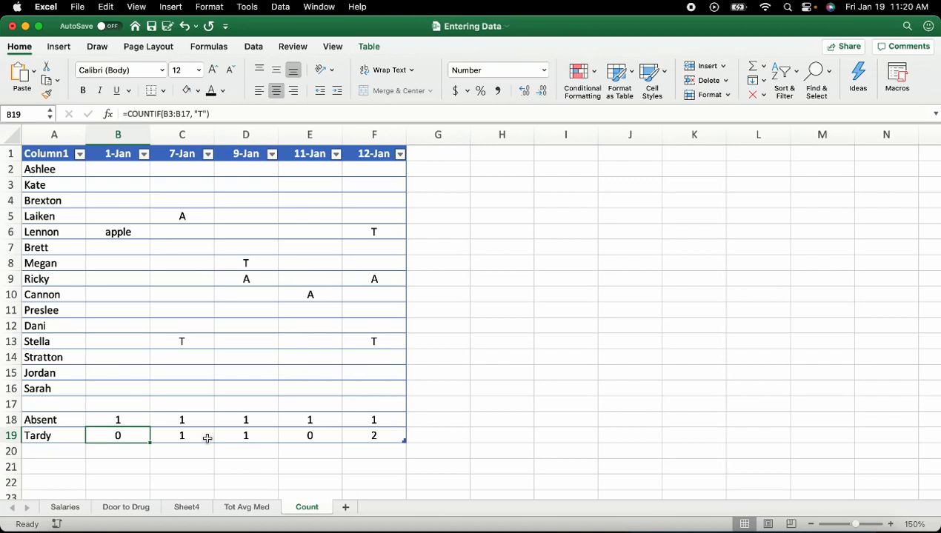
Review the functions offered by AutoSum and the recently used functions in the function library
click(210, 47)
click(77, 71)
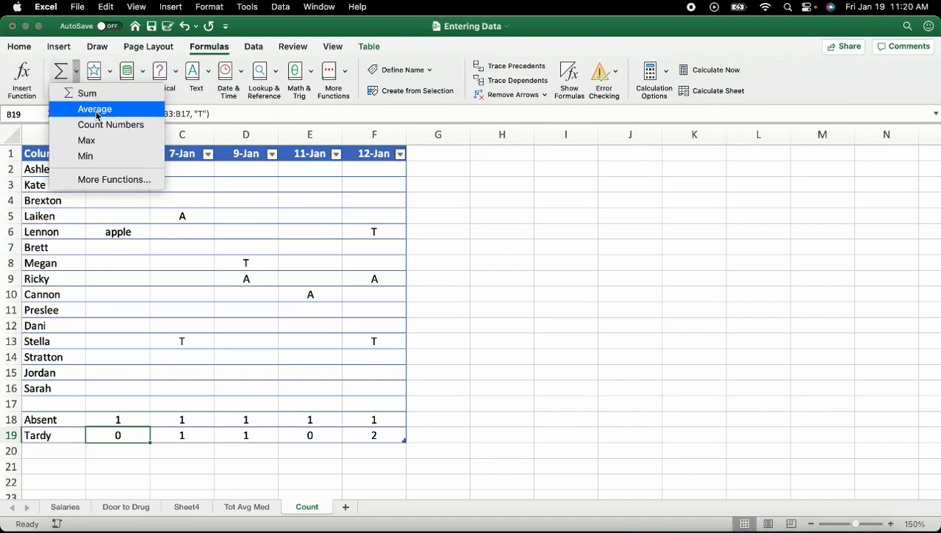
click(109, 75)
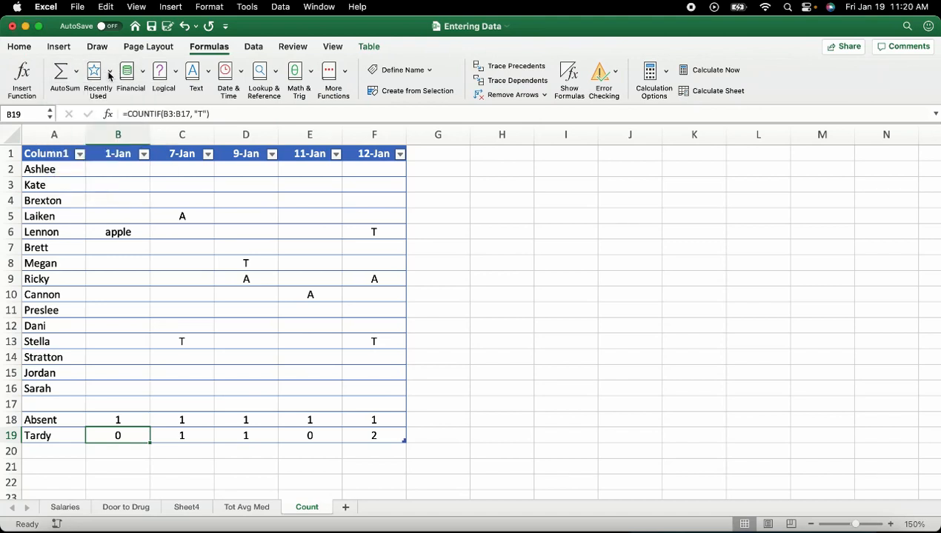
click(109, 73)
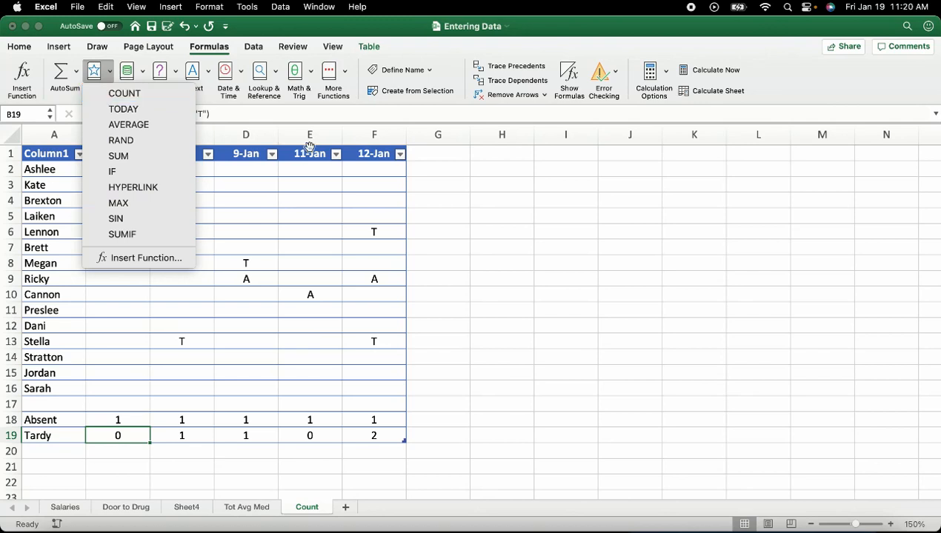
click(399, 302)
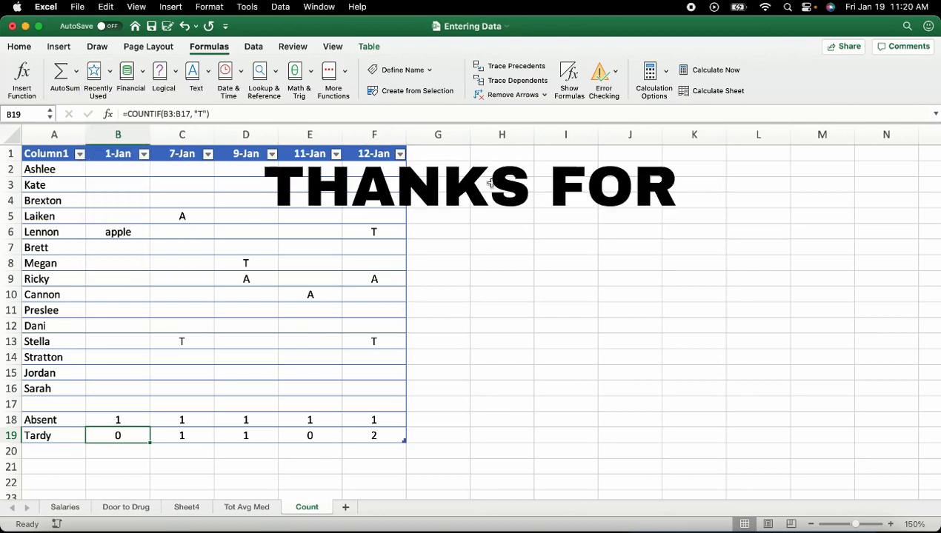